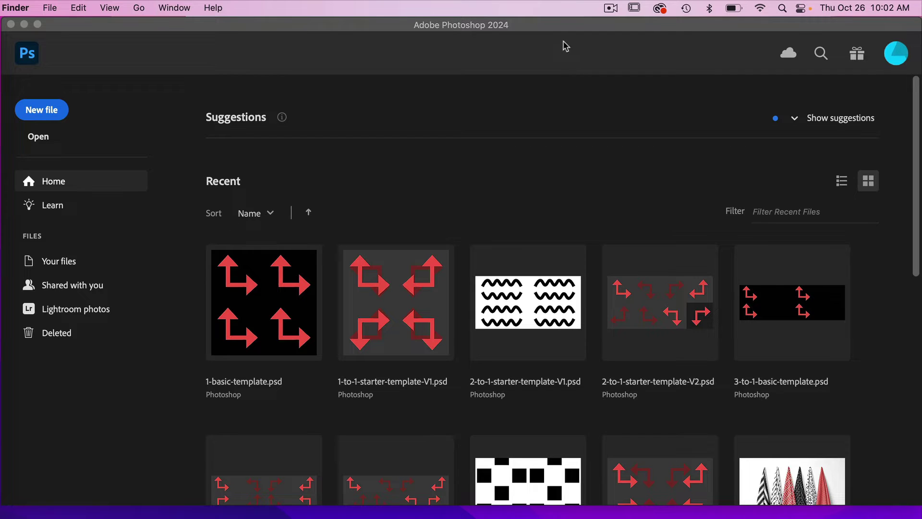
Create a new document 1200 by 1200 pixels at 300 pixels/inch in RGB color with transparent background contents.
click(54, 113)
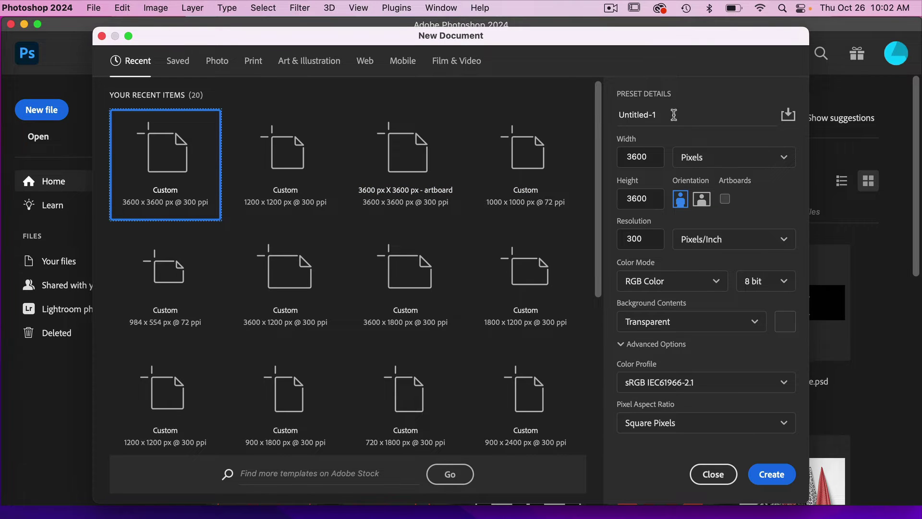
double_click(655, 156)
text(1)
double_click(655, 199)
text(1200)
click(727, 208)
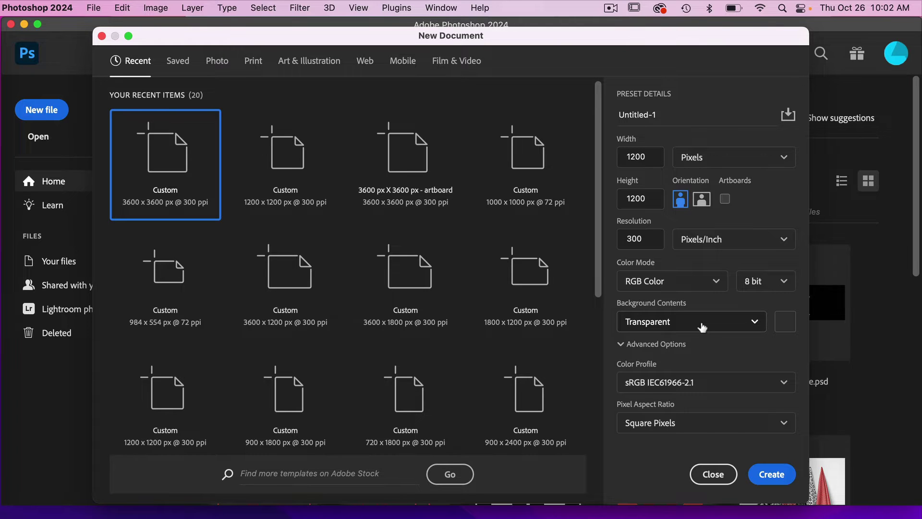
click(773, 472)
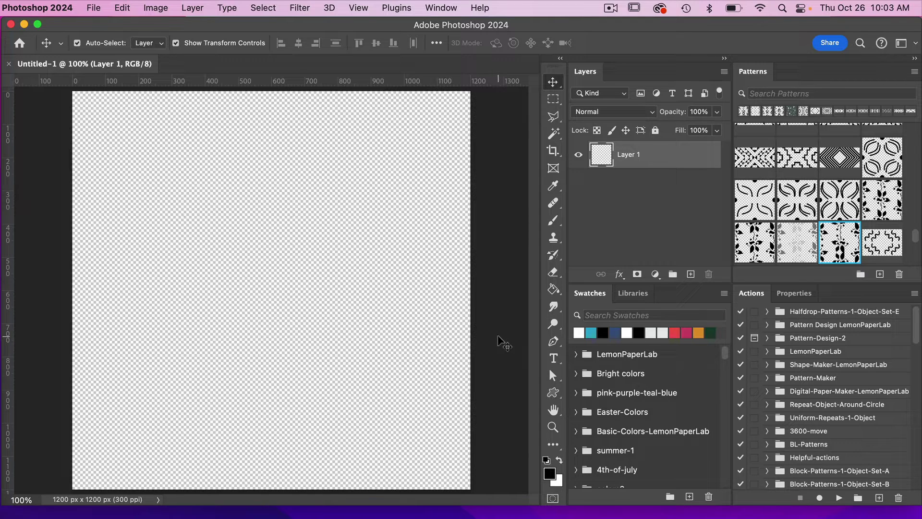
Load the action set file Halfdrop-Patterns-1-Object-Set-E.atn into the Actions.
click(442, 8)
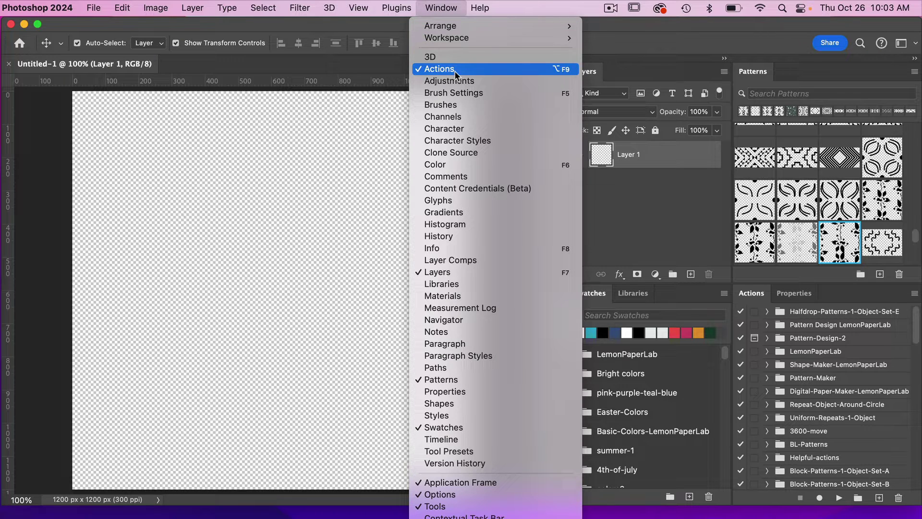
click(645, 238)
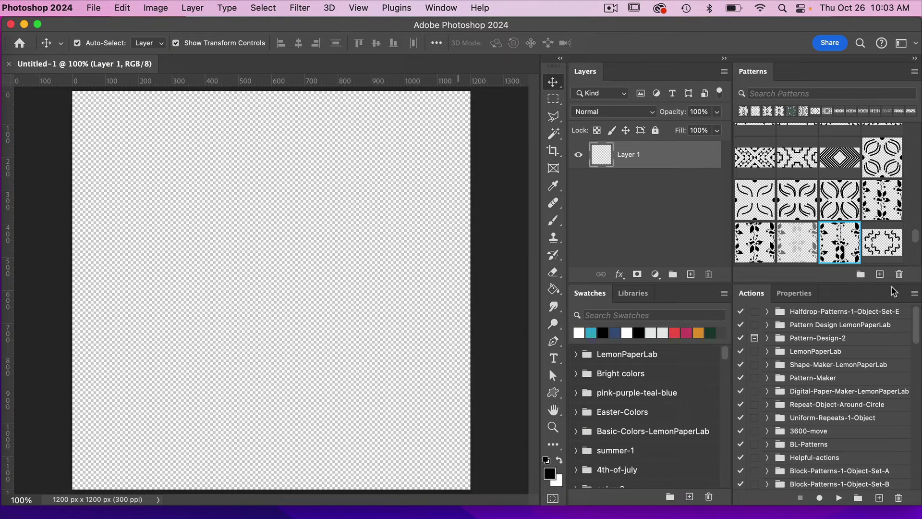
click(915, 294)
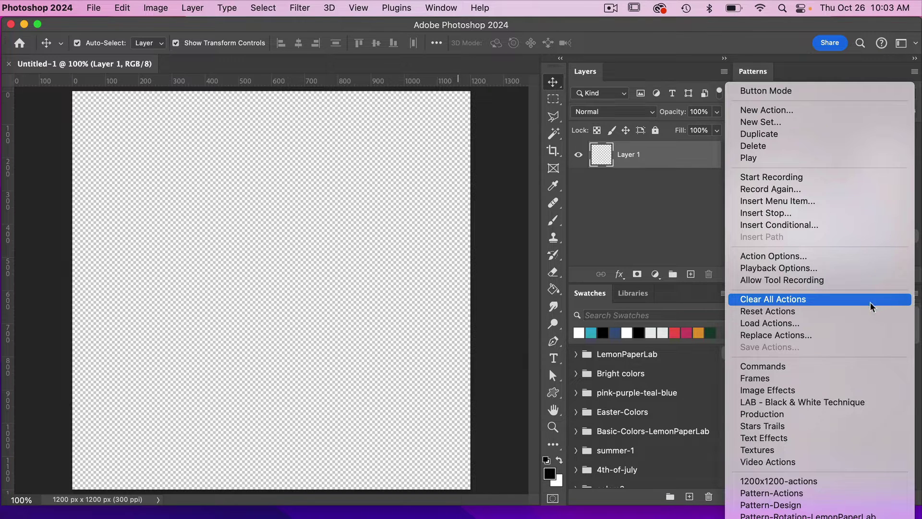
click(802, 323)
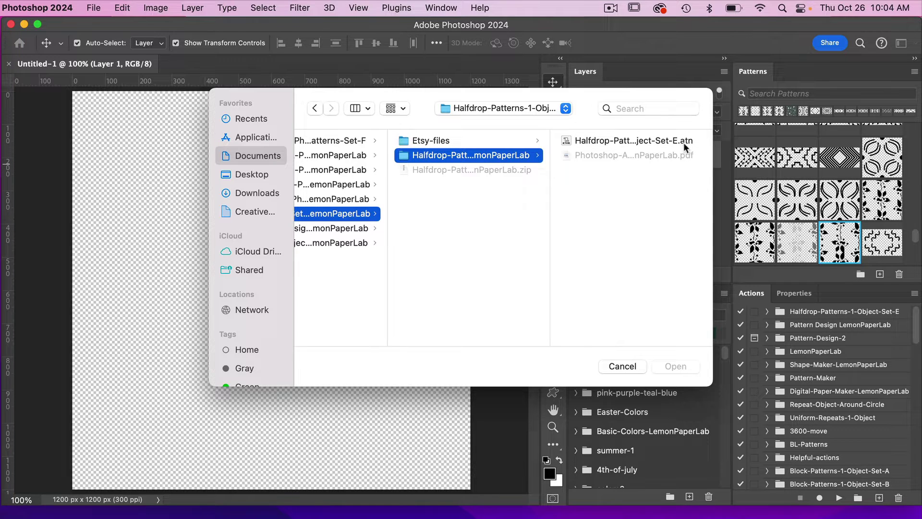
click(653, 141)
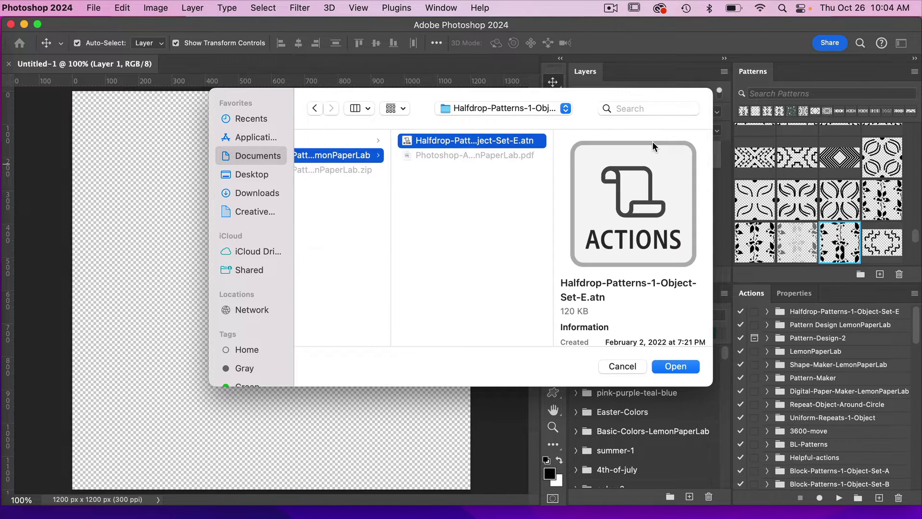
click(675, 366)
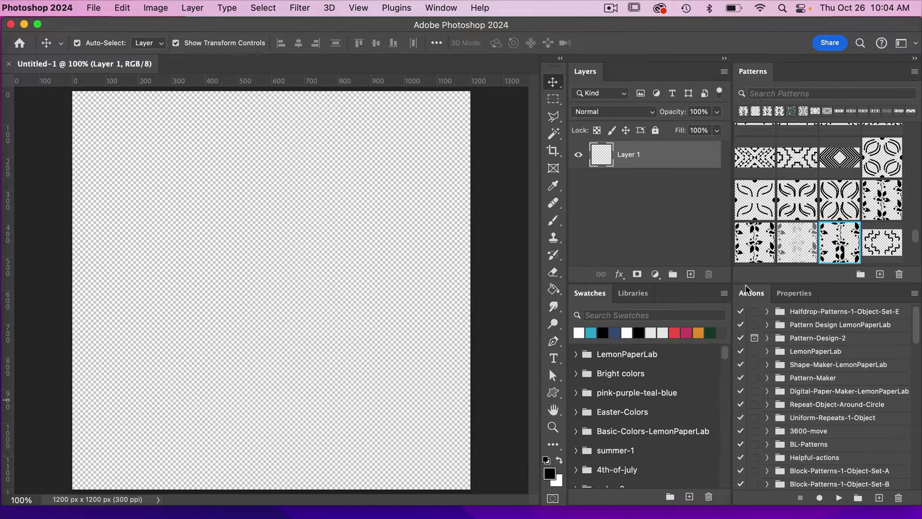
Expand the Halfdrop-Patterns-1-Object-Set-E action set and look through its list of actions.
click(768, 313)
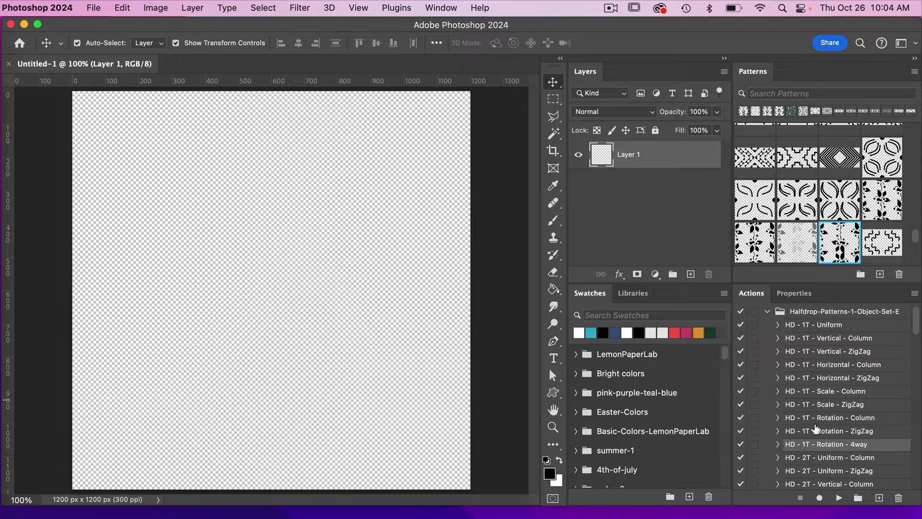
scroll(817, 429, down, 3)
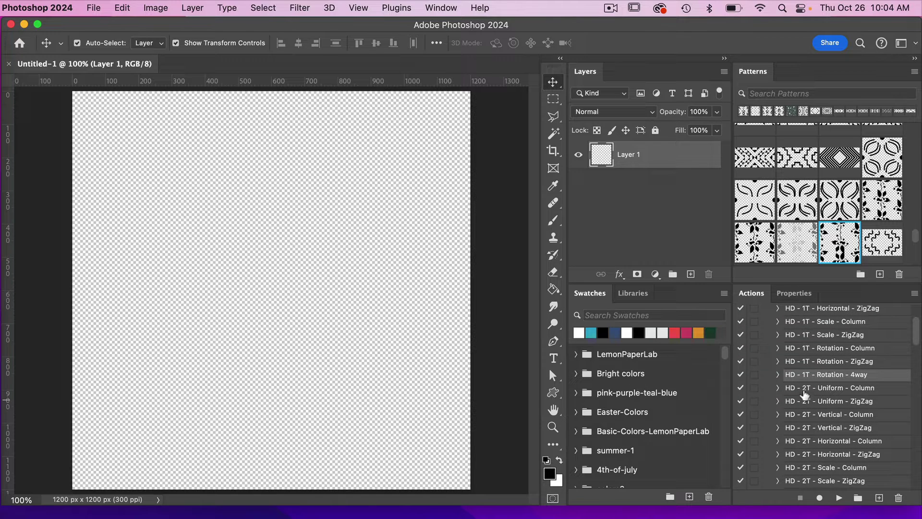
scroll(807, 392, up, 3)
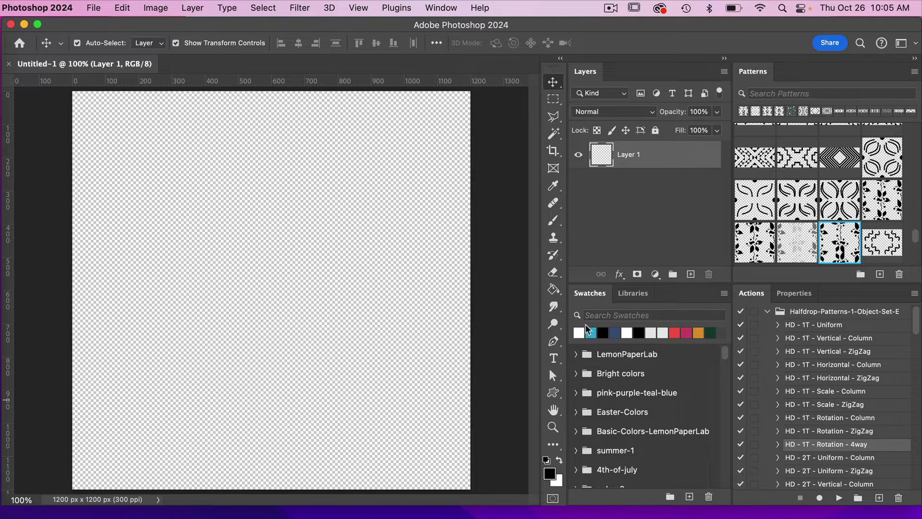
Draw the leafy lily-like custom shape from the Flowers set in black near the canvas centre, about 657 by 730 px.
click(554, 394)
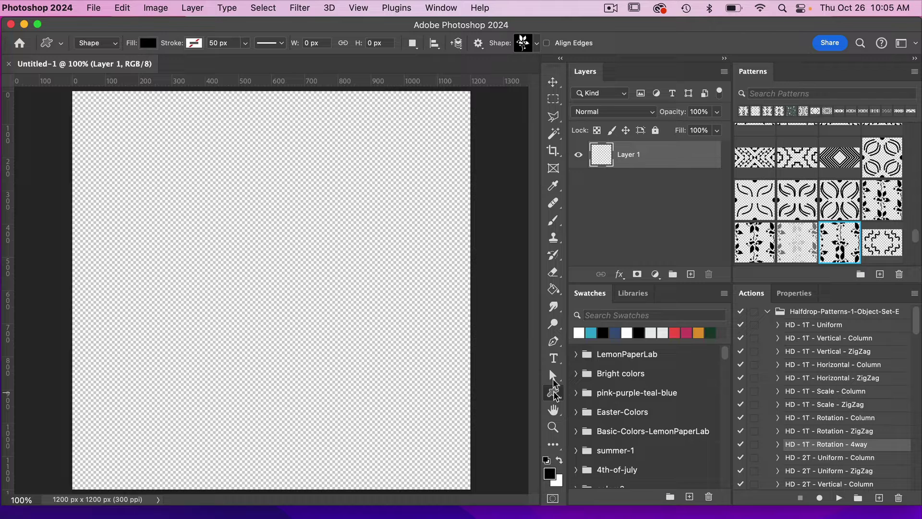
click(537, 44)
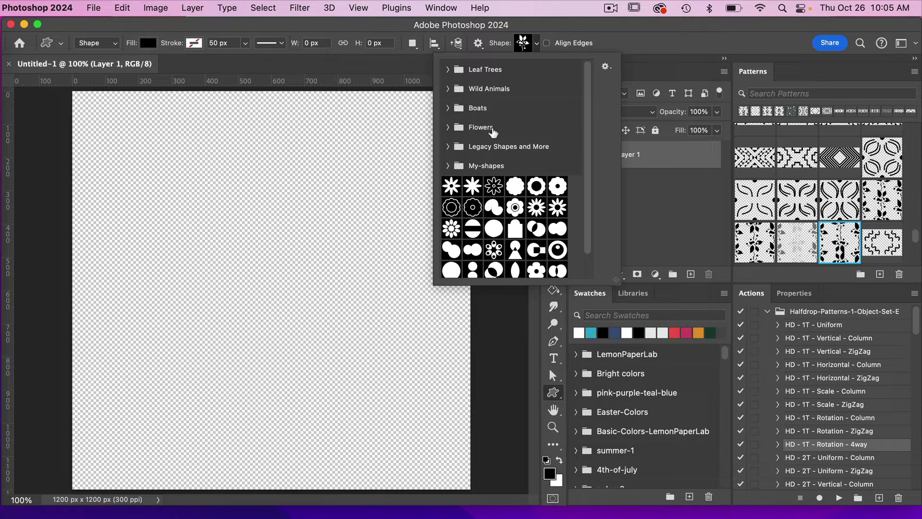
click(449, 128)
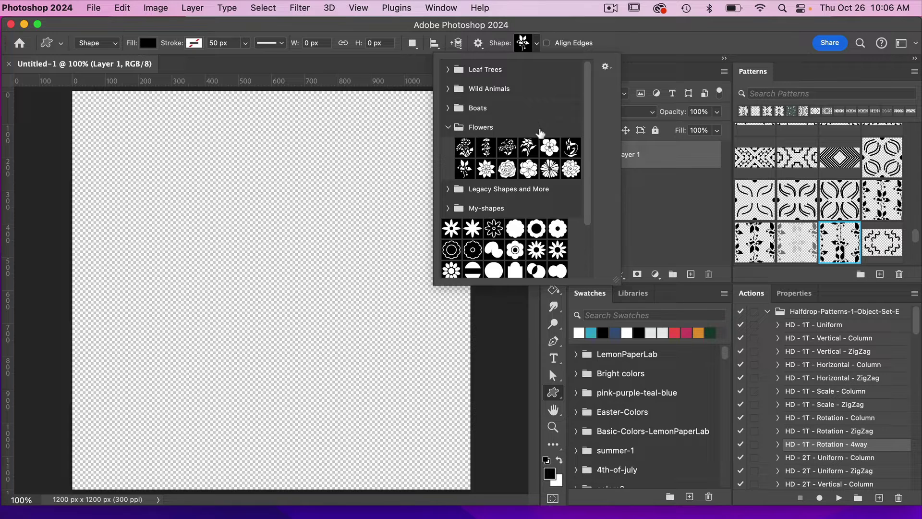
click(528, 148)
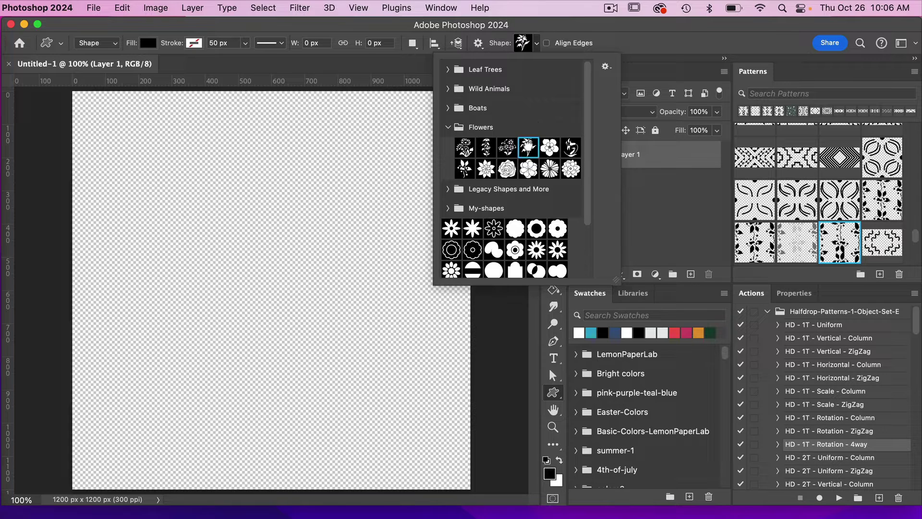
click(532, 30)
drag(193, 205, 380, 447)
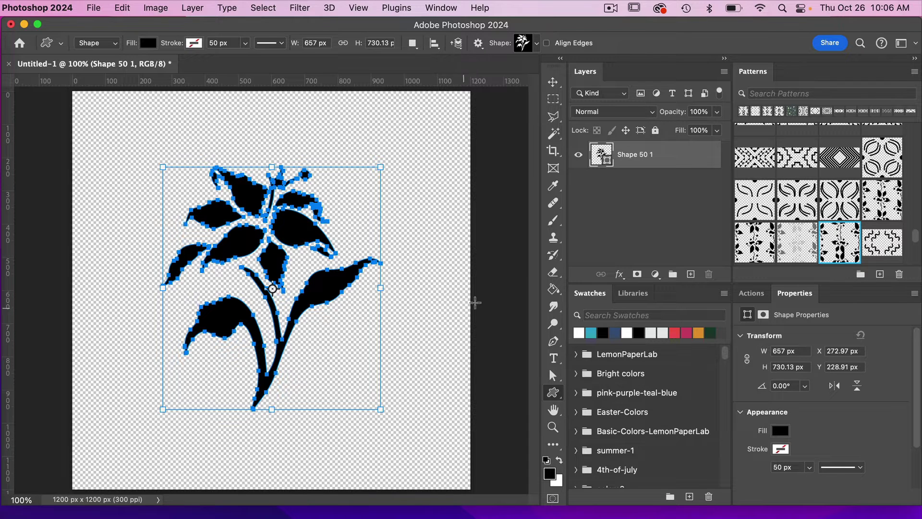
Convert the flower shape layer to a smart object and play the HD - 1T - Uniform action on it.
right_click(672, 159)
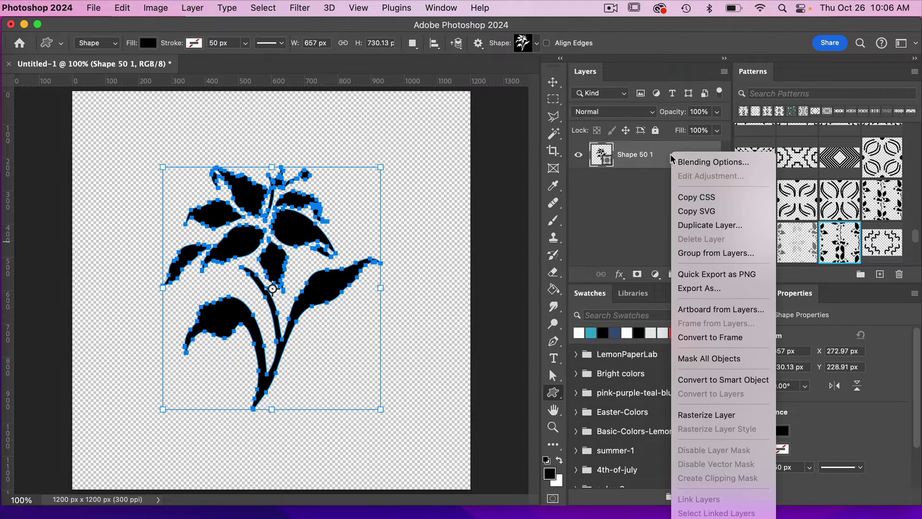
click(724, 383)
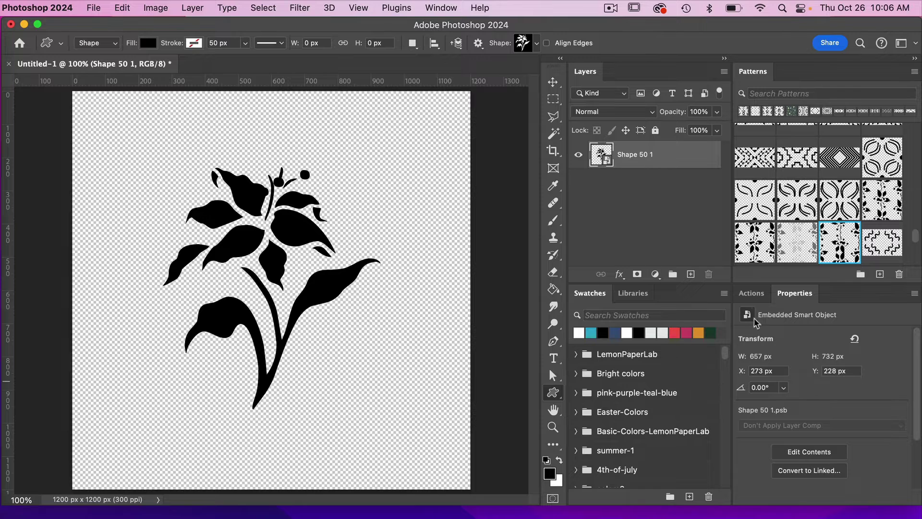
click(751, 293)
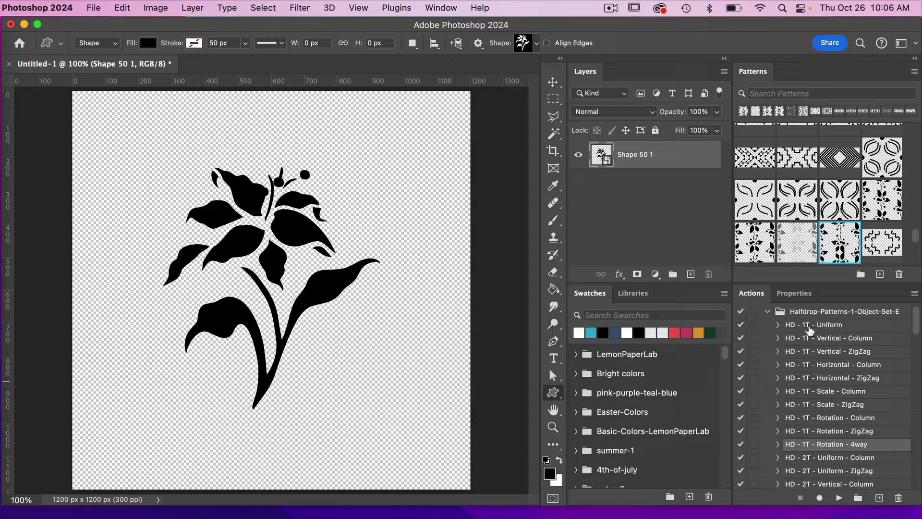
click(811, 327)
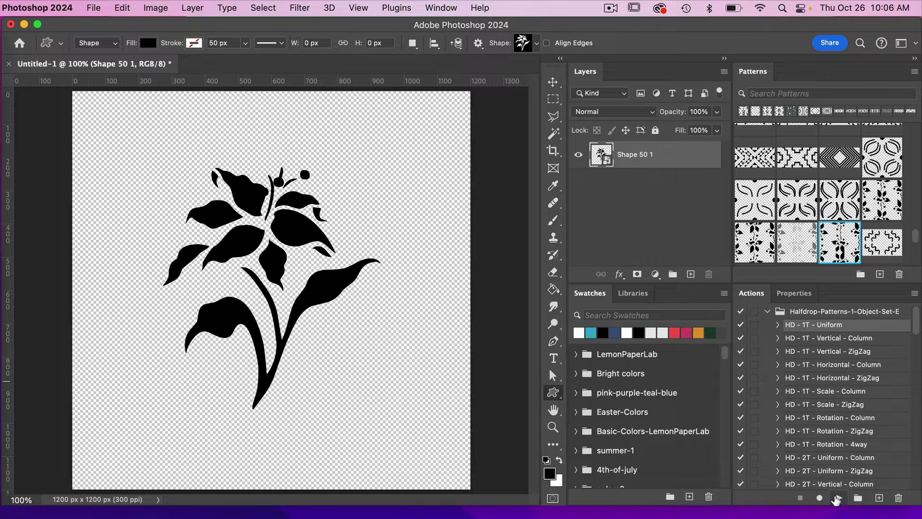
click(838, 498)
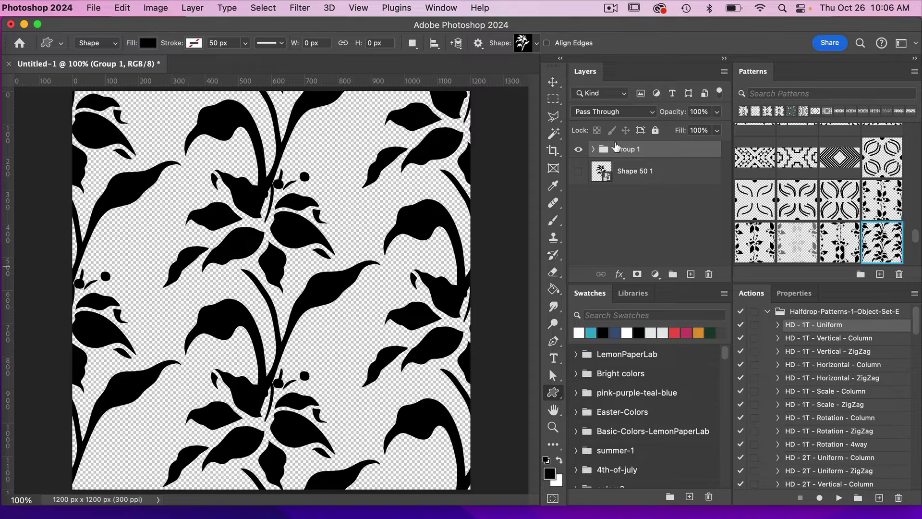
Examine the flower copies inside Group 1 and collapse the group again.
click(594, 149)
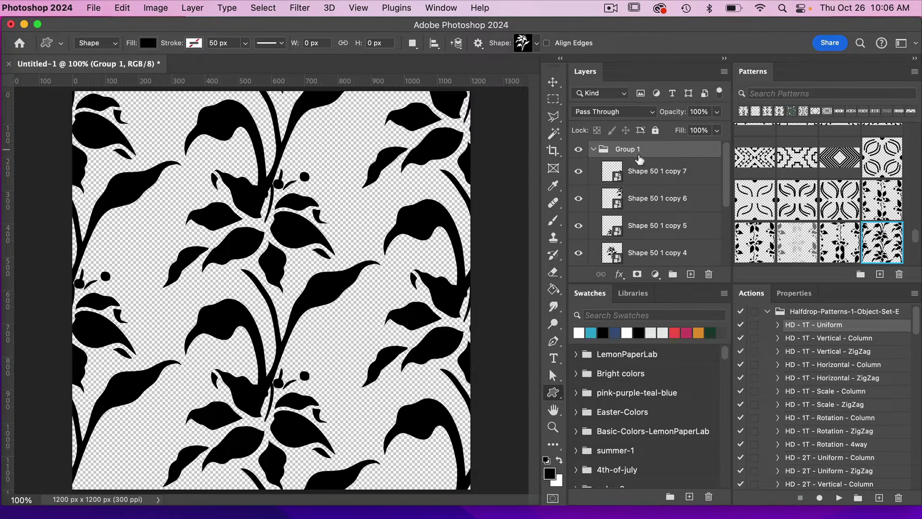
scroll(665, 214, down, 5)
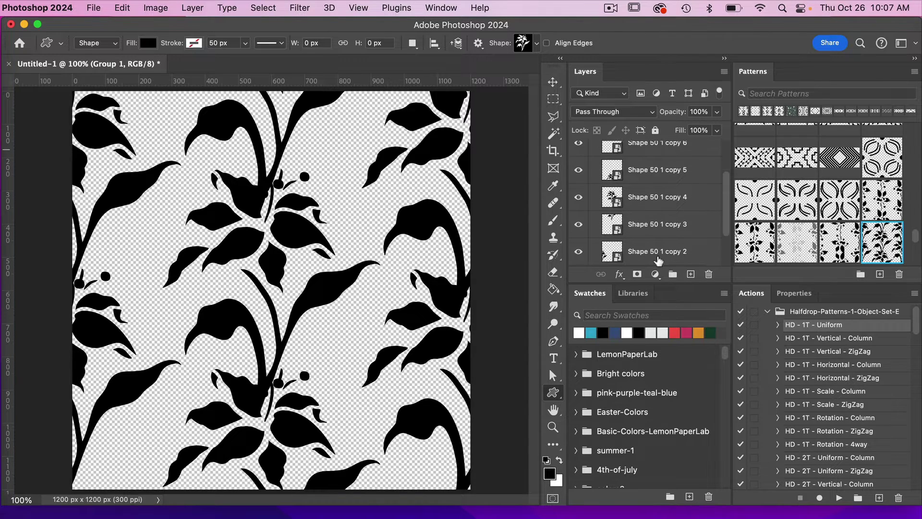
scroll(659, 261, up, 5)
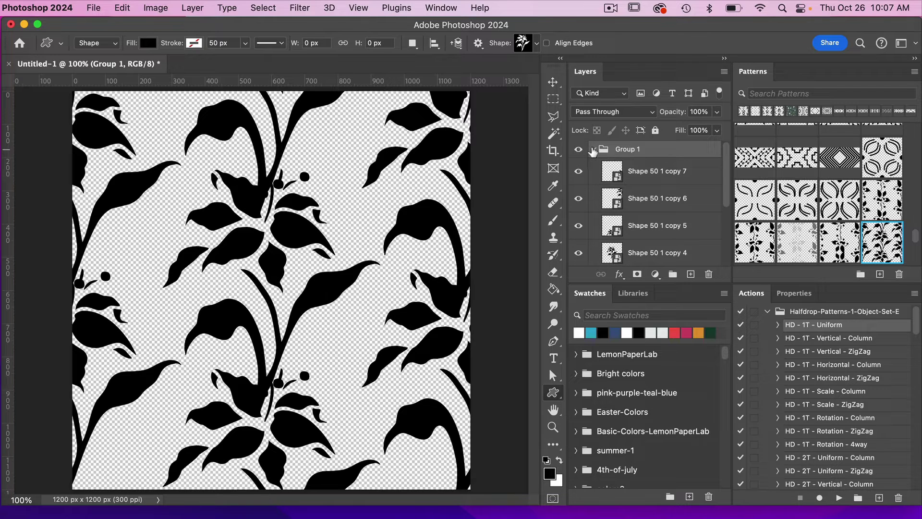
click(593, 149)
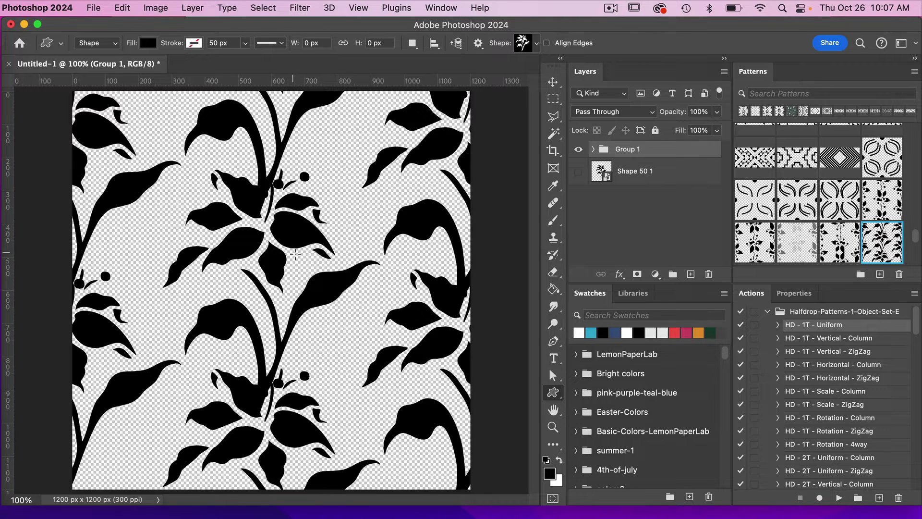
Open the contents of the Shape 50 1 smart object, scale the flower to about 75%, then save and close it.
click(654, 177)
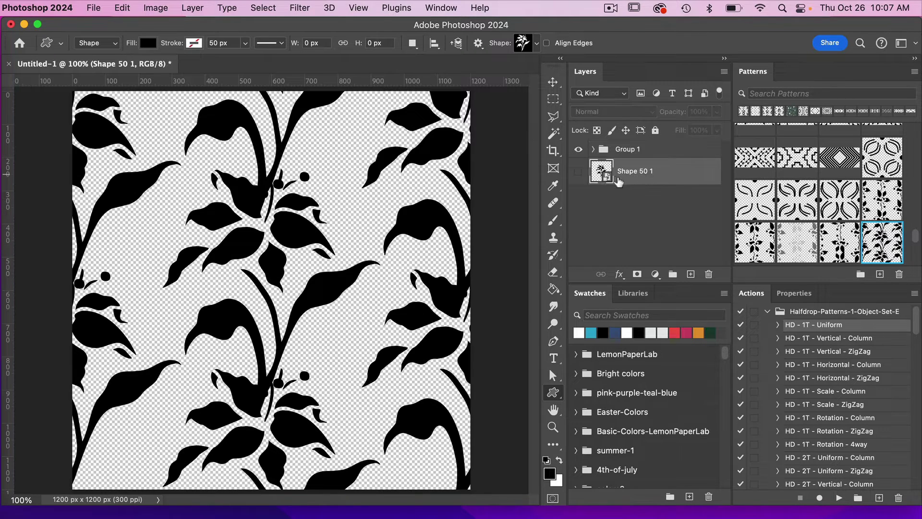
double_click(608, 179)
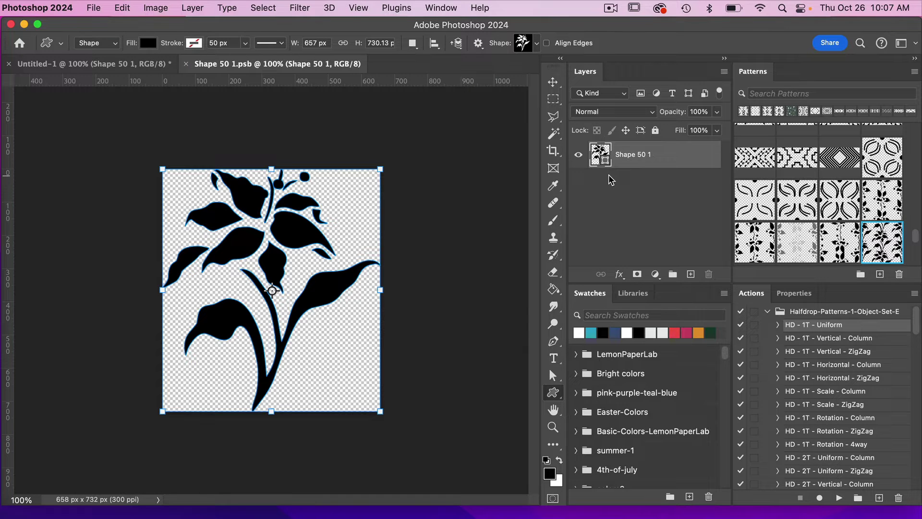
click(553, 81)
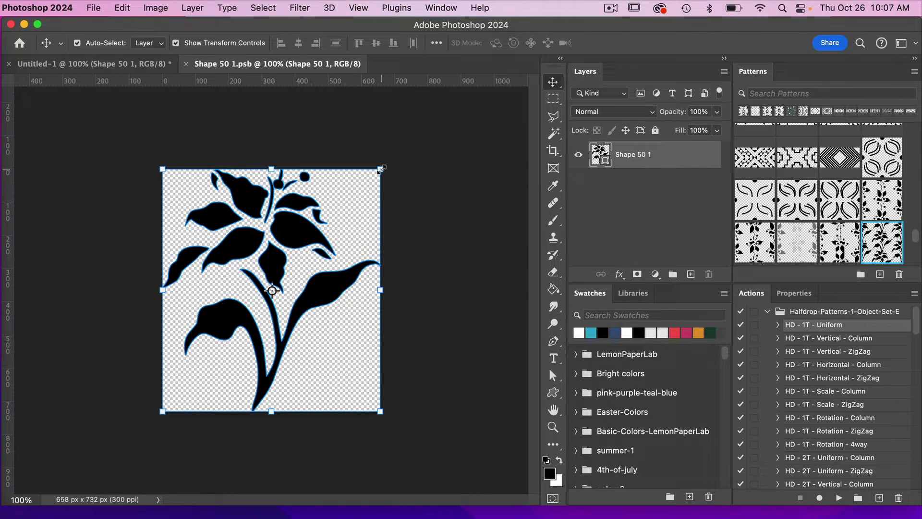
drag(381, 169, 349, 196)
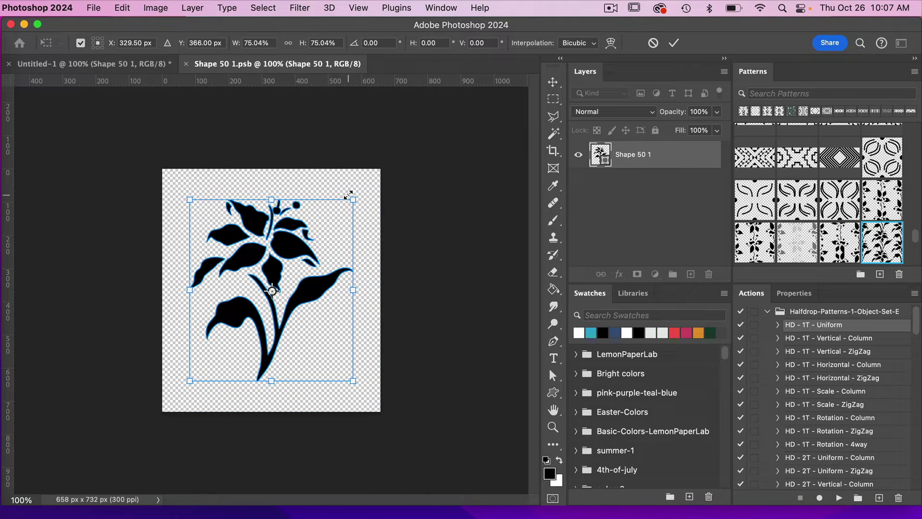
click(674, 43)
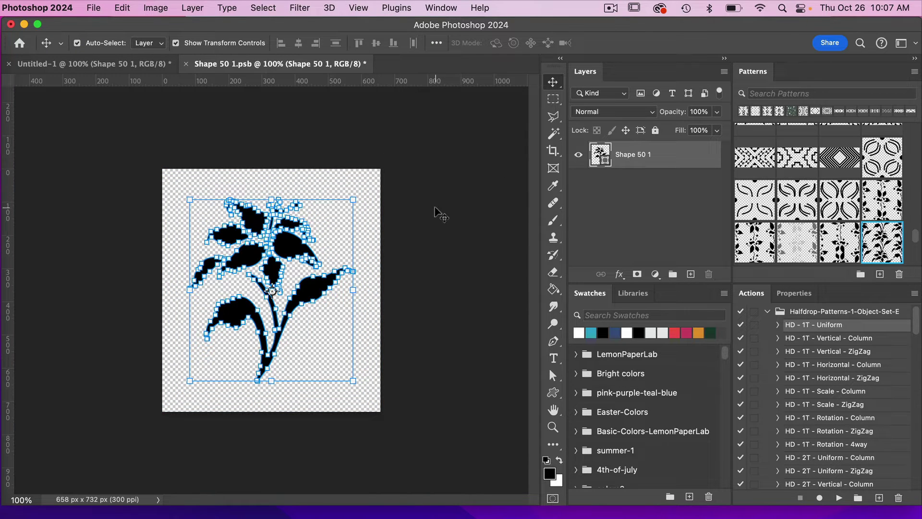
key(super+s)
key(super+w)
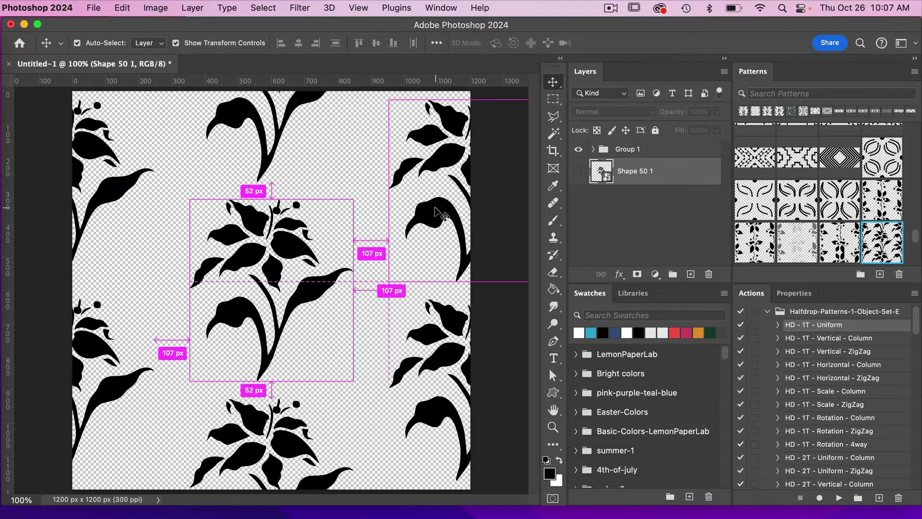
Save the updated half-drop flower artwork as a new pattern preset under the default name.
click(880, 275)
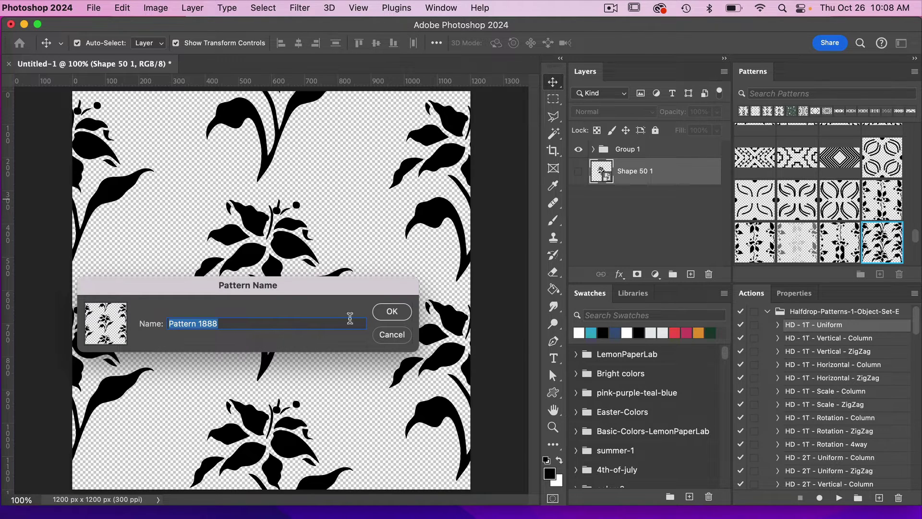
click(404, 314)
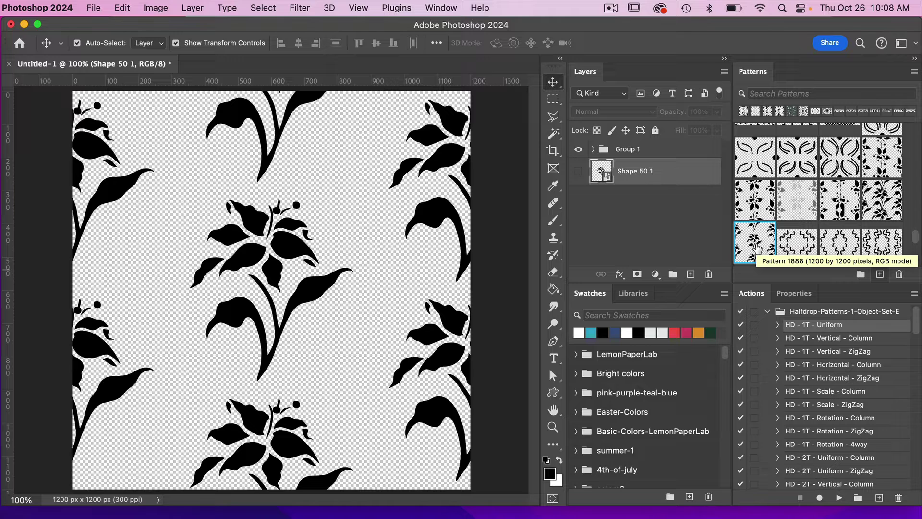
Create a new 3600 x 3600 px transparent document at 300 ppi and fill it with the latest saved flower pattern.
click(94, 9)
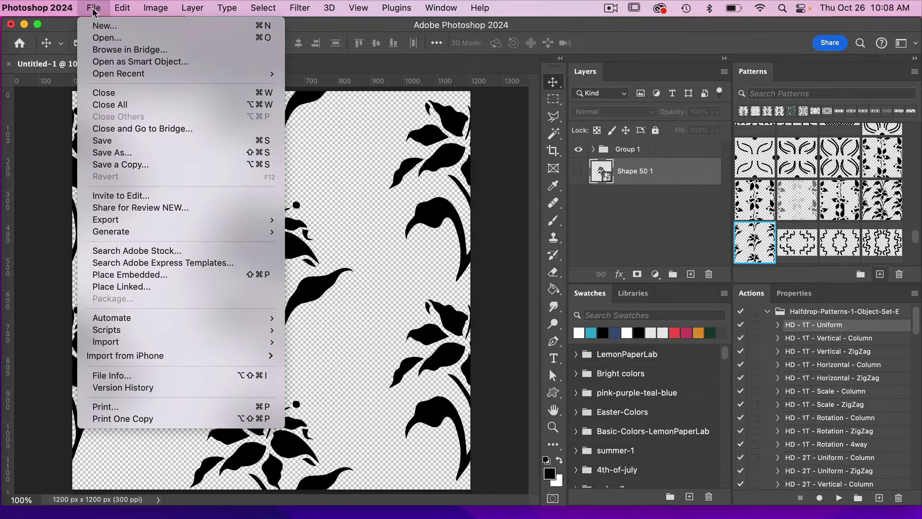
click(102, 26)
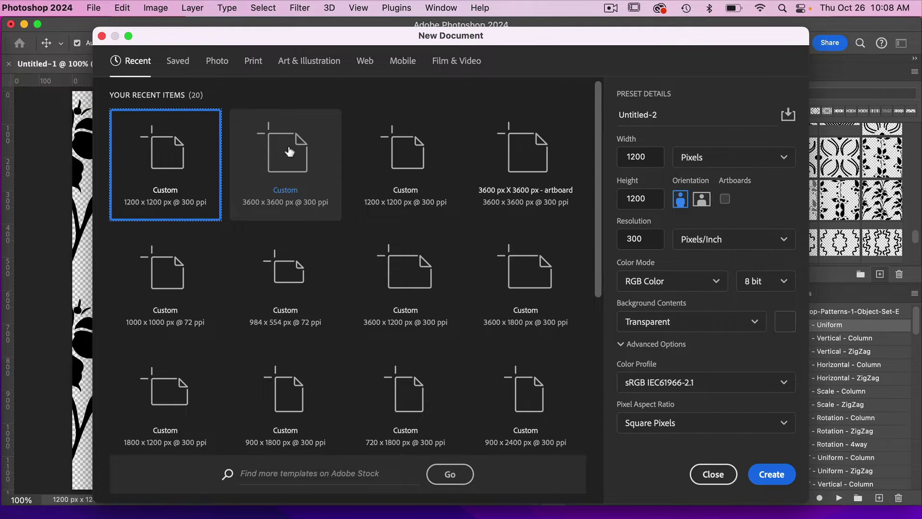
click(316, 152)
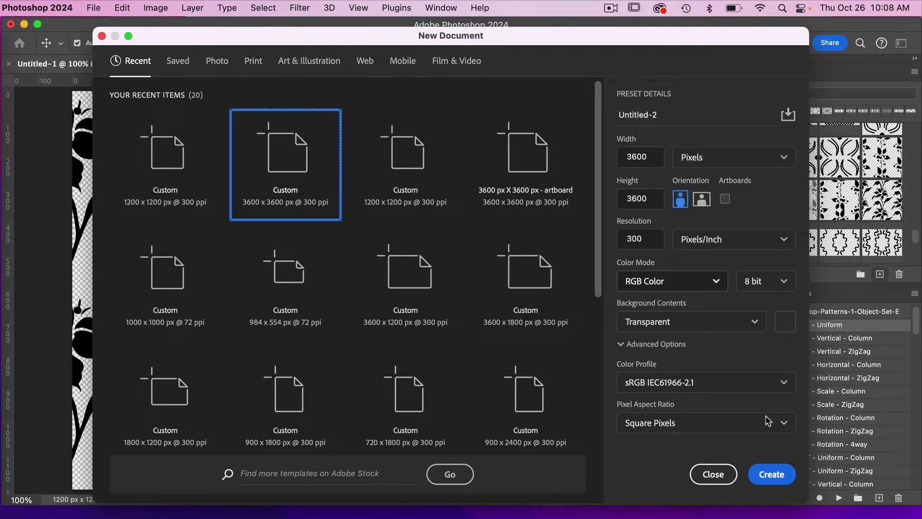
click(772, 475)
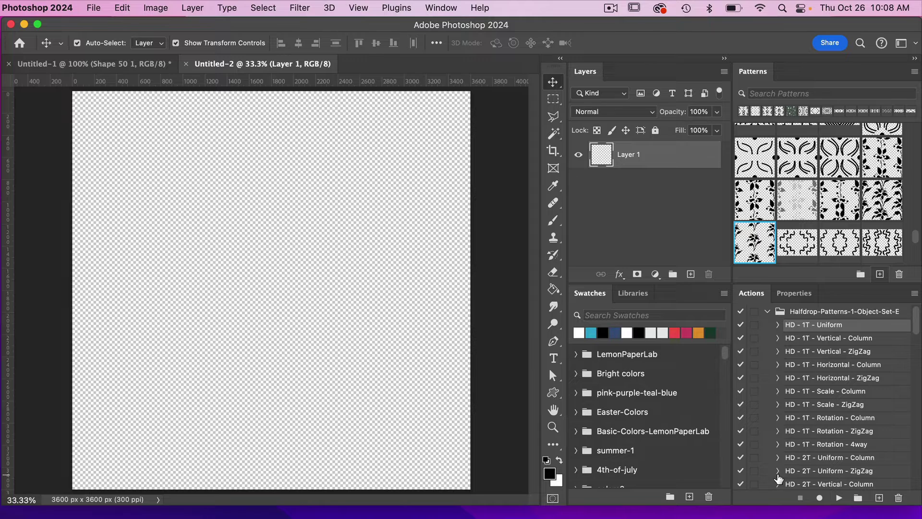
click(752, 244)
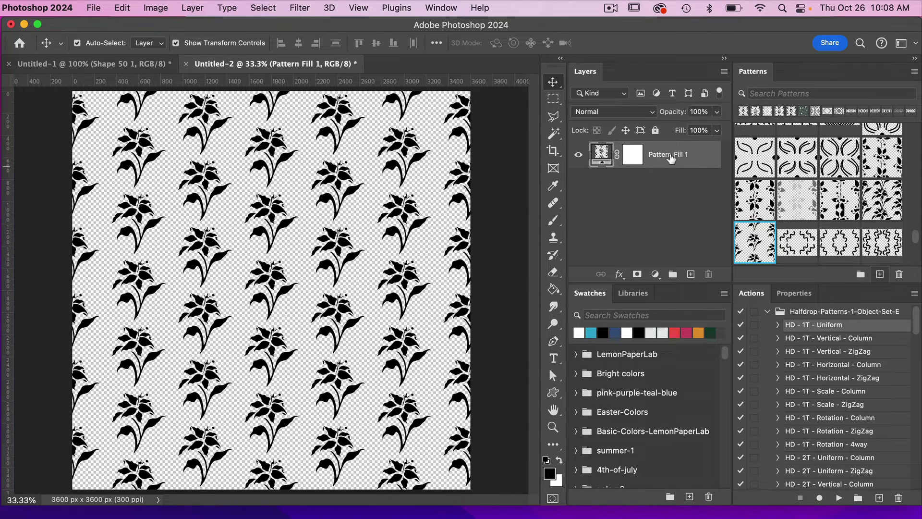
Add a blue solid color fill layer (RGB 61, 126, 193) above Pattern Fill 1 and clip it to the pattern.
click(655, 274)
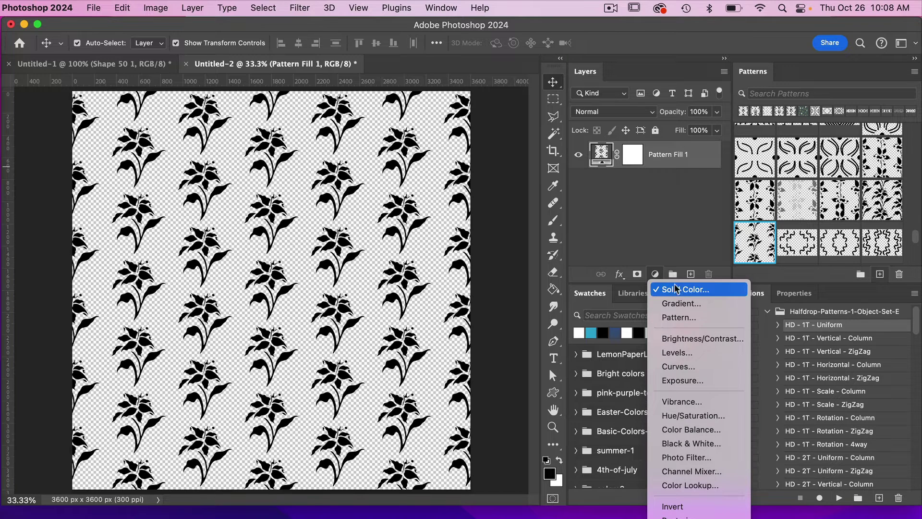
click(673, 288)
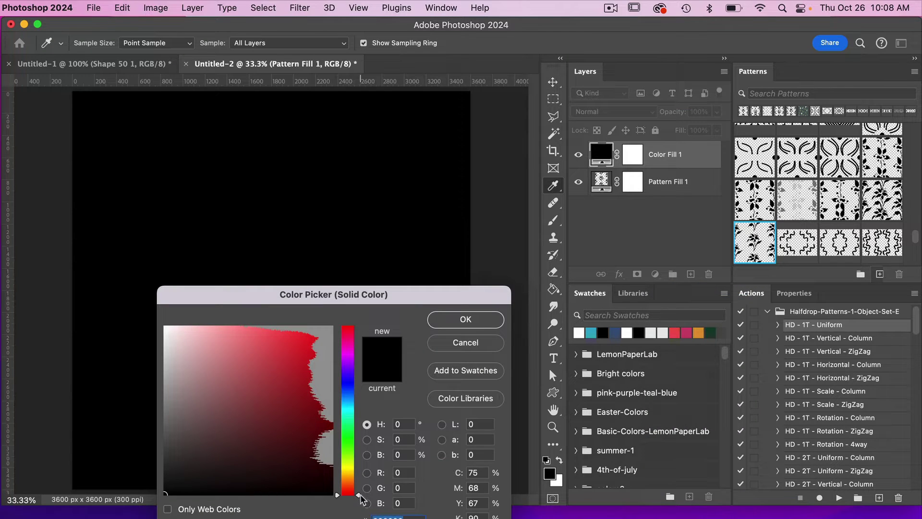
drag(359, 496, 358, 398)
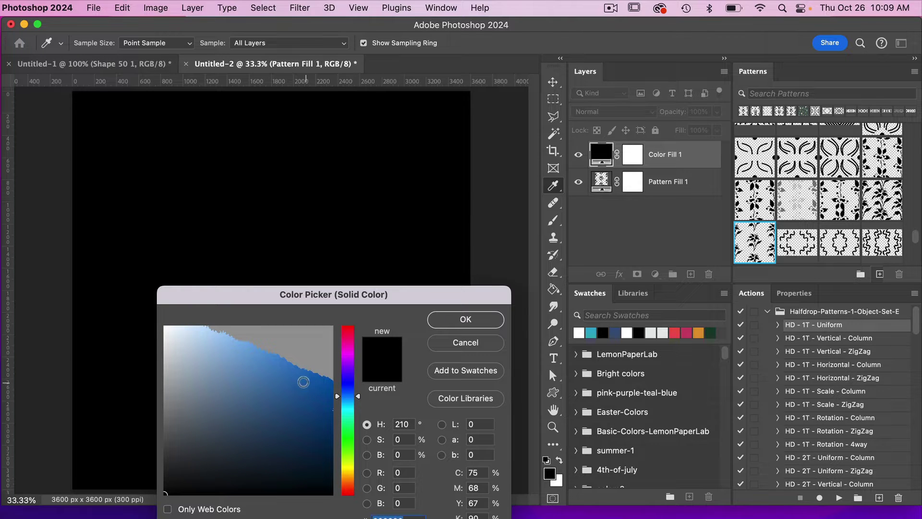
click(279, 366)
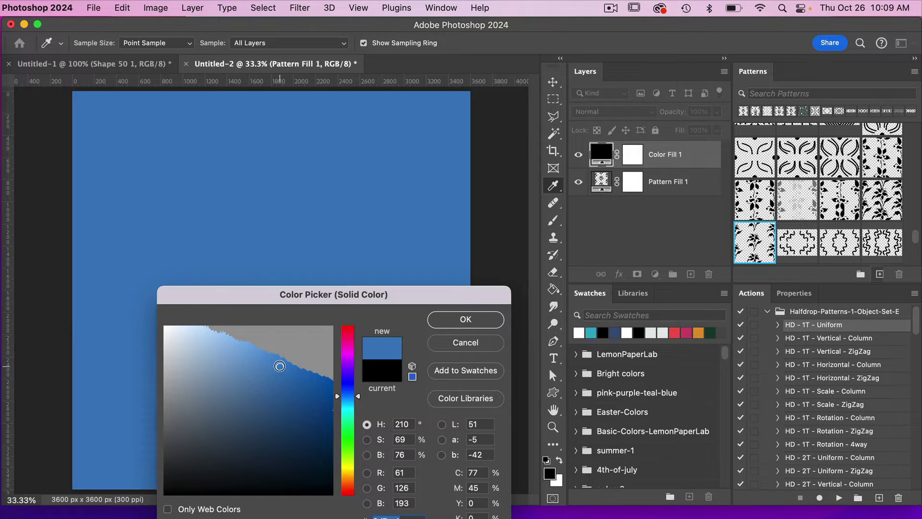
click(471, 323)
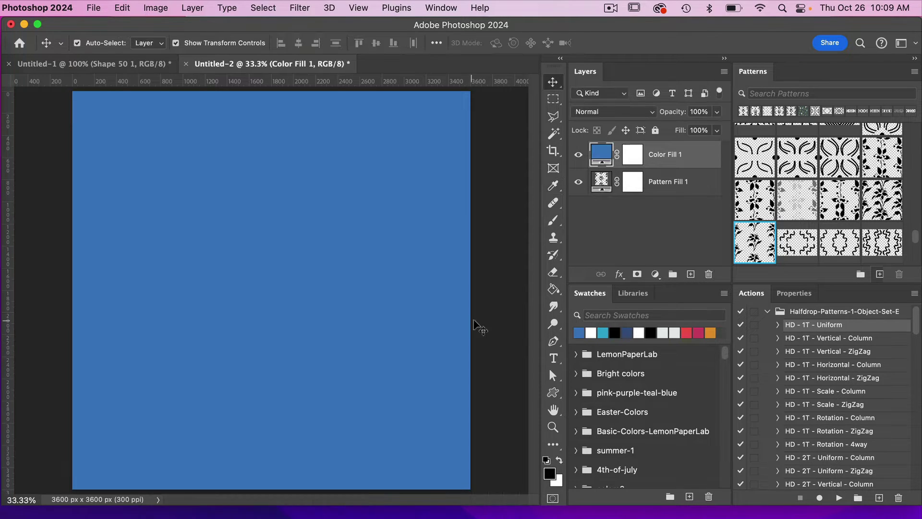
right_click(692, 159)
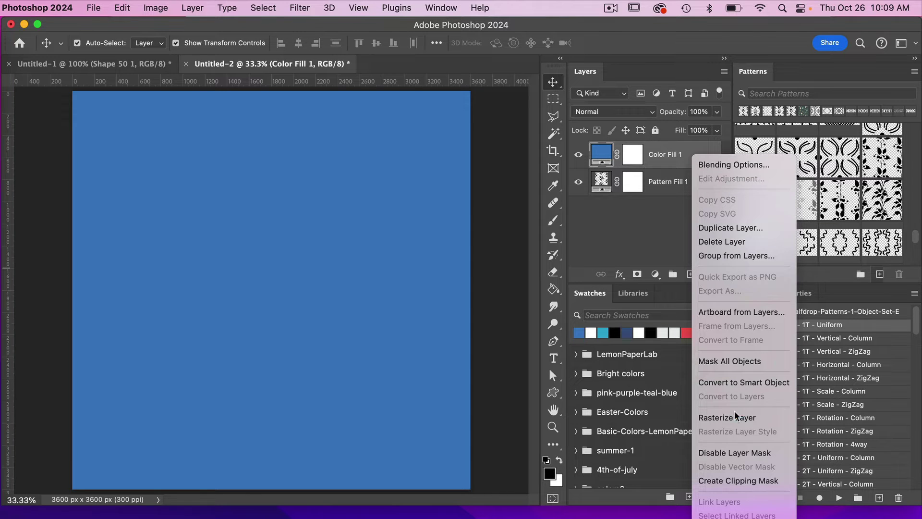
click(730, 480)
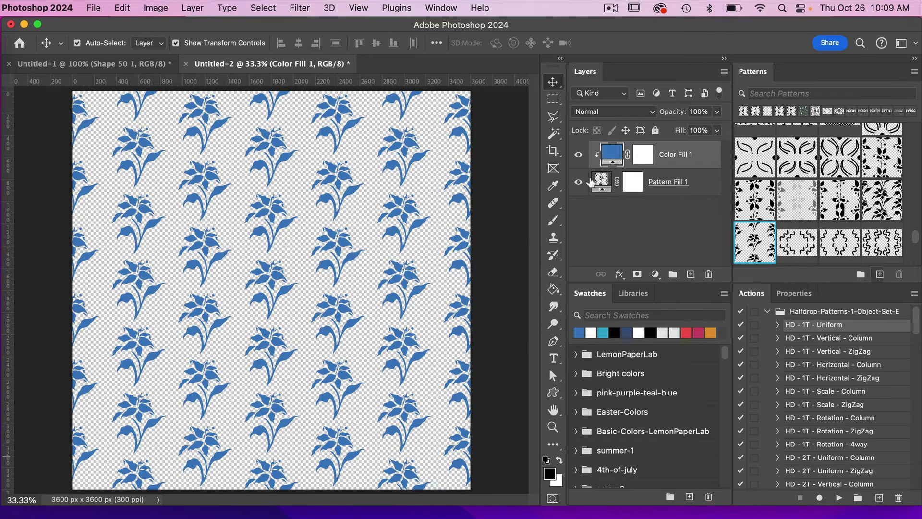
Duplicate Color Fill 1, place the copy beneath Pattern Fill 1 and recolor it near-white (RGB 251, 251, 252).
right_click(695, 159)
click(728, 224)
click(373, 393)
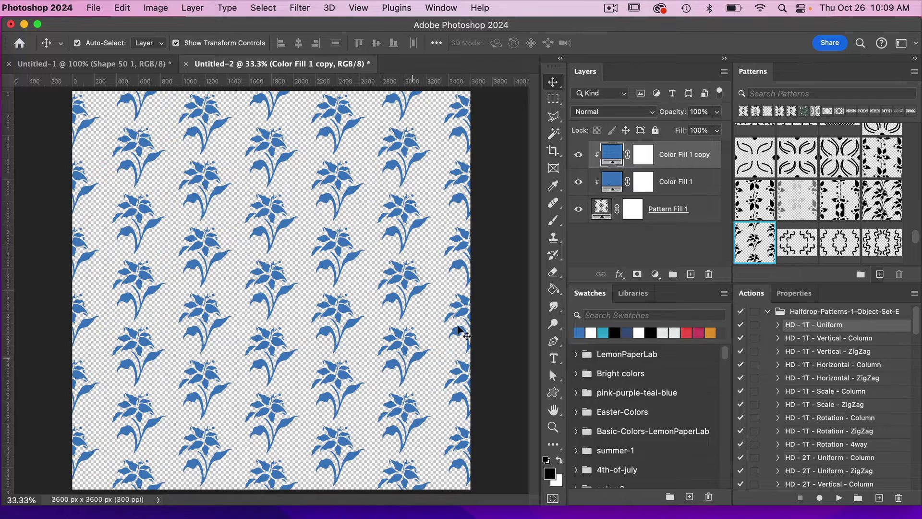
drag(673, 159, 679, 223)
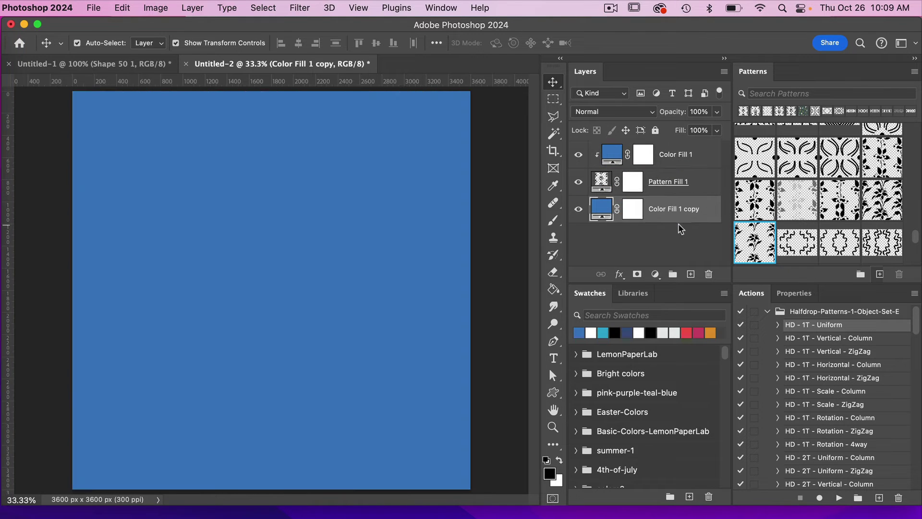
double_click(602, 210)
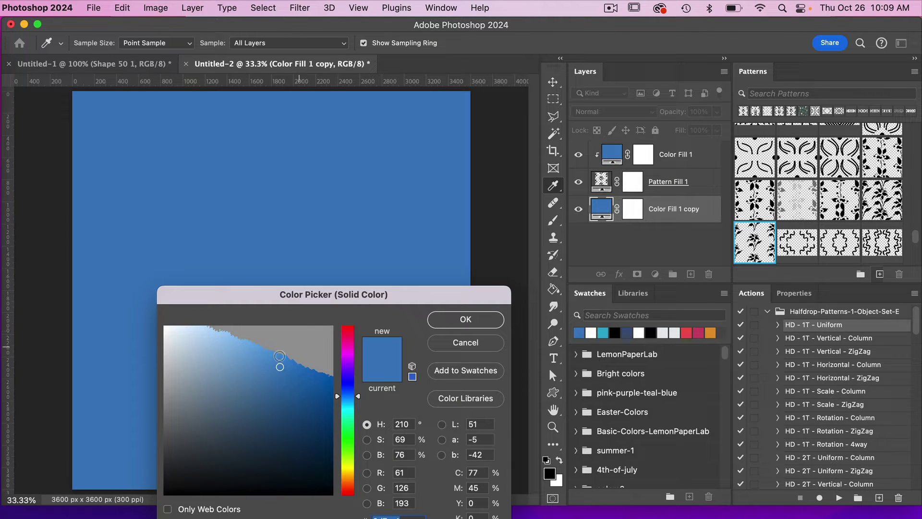
click(166, 328)
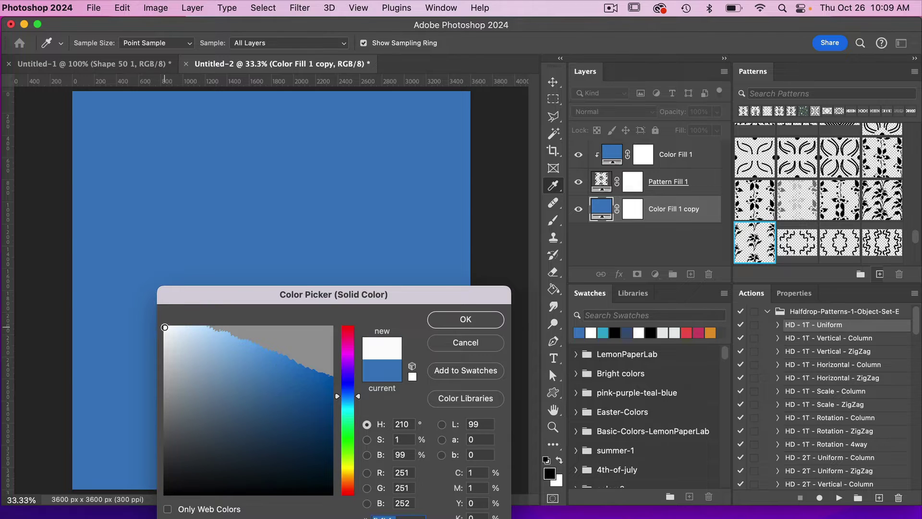
click(465, 320)
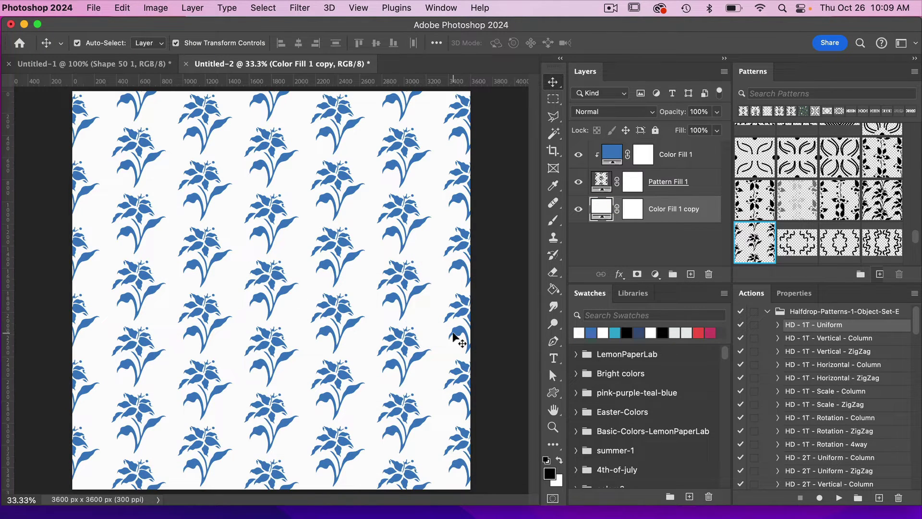
Swap Pattern Fill 1 to the denser flower pattern for comparison, and return it to the wider-spaced one.
click(678, 185)
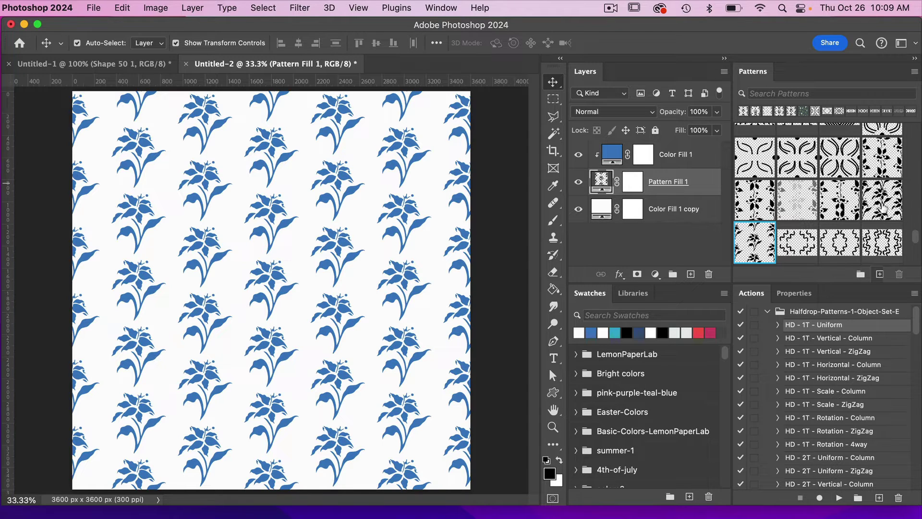
click(884, 204)
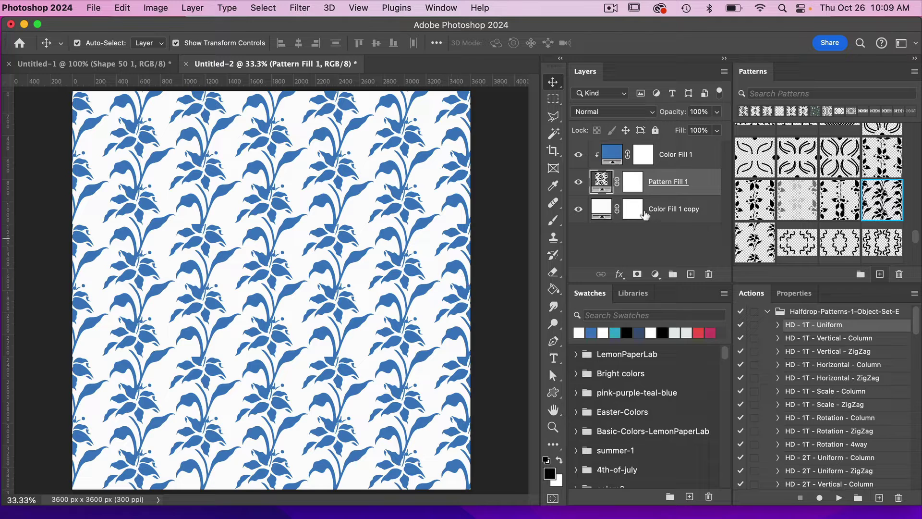
click(755, 241)
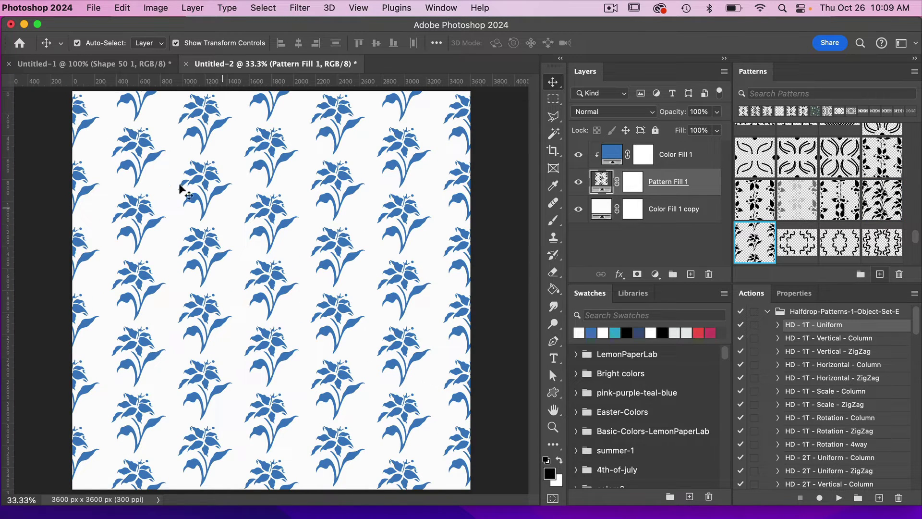
Delete Group 1 together with its contents in the Untitled-1 document.
click(143, 69)
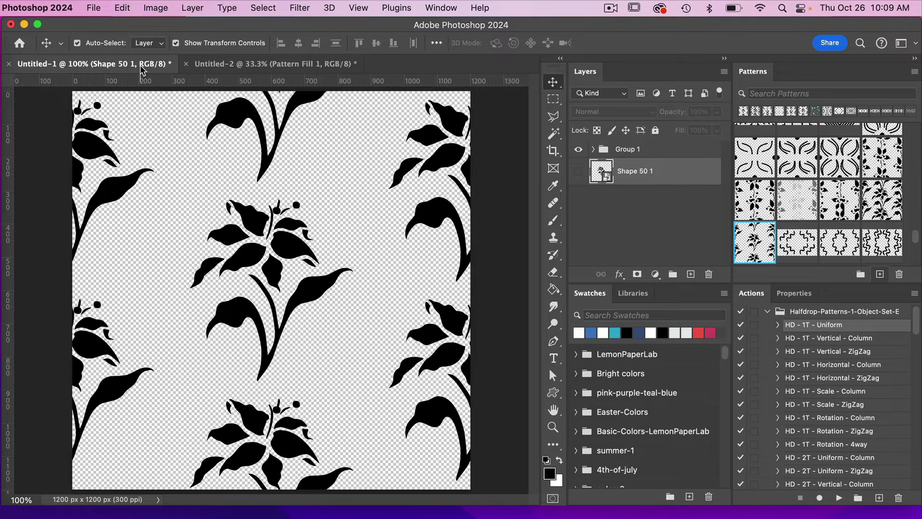
click(627, 151)
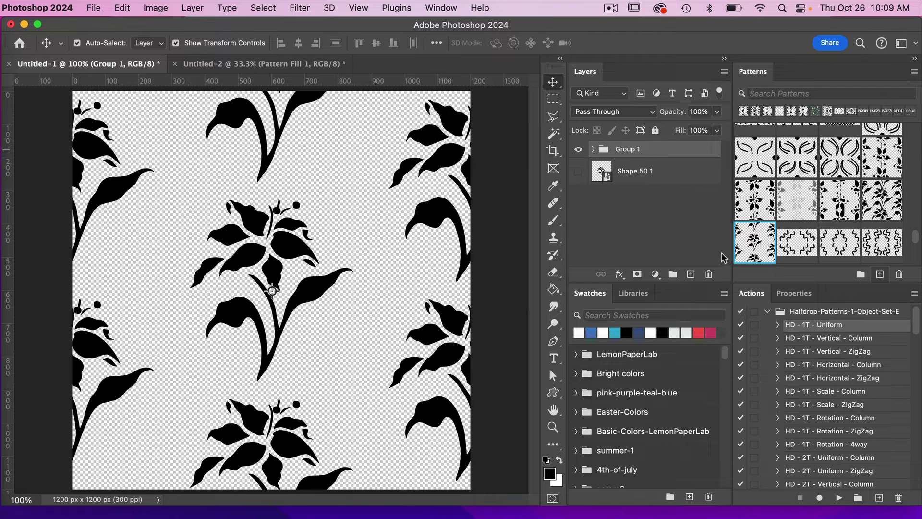
click(709, 275)
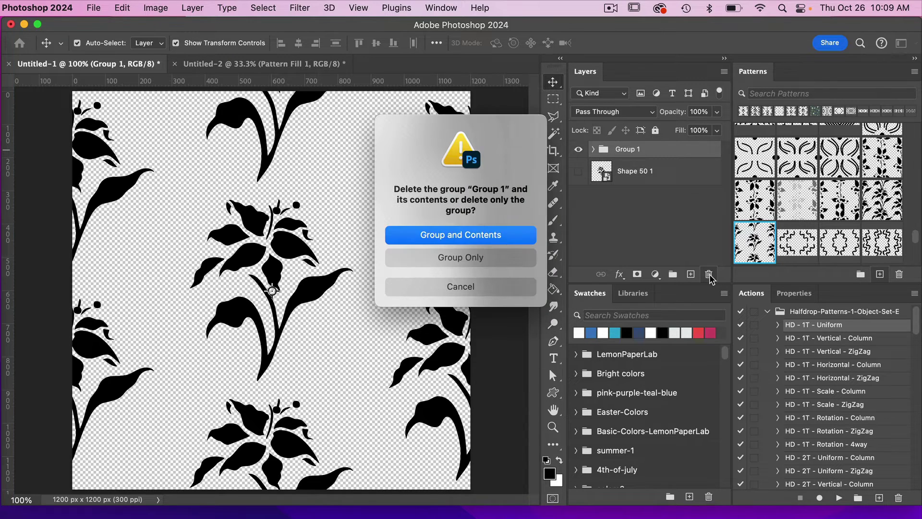
click(513, 240)
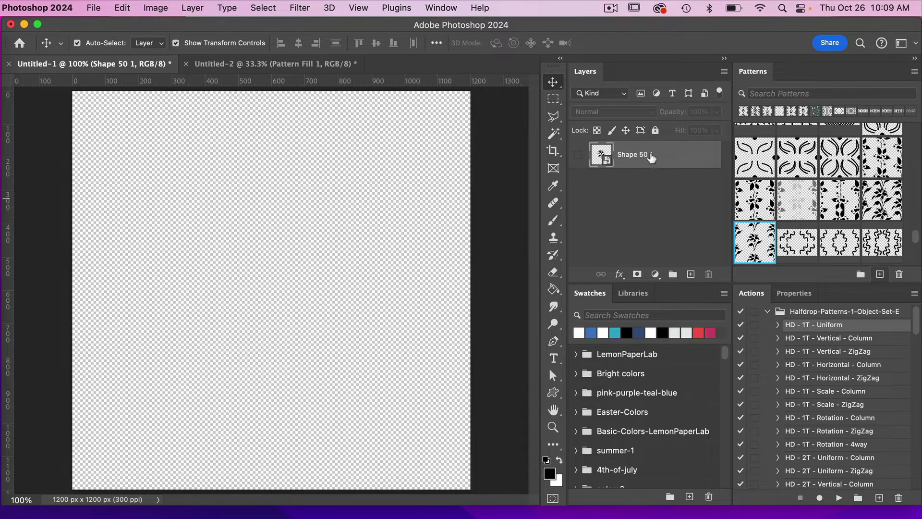
Make the Shape 50 1 smart object visible and play the HD - 1T - Vertical - Column action on it.
click(578, 155)
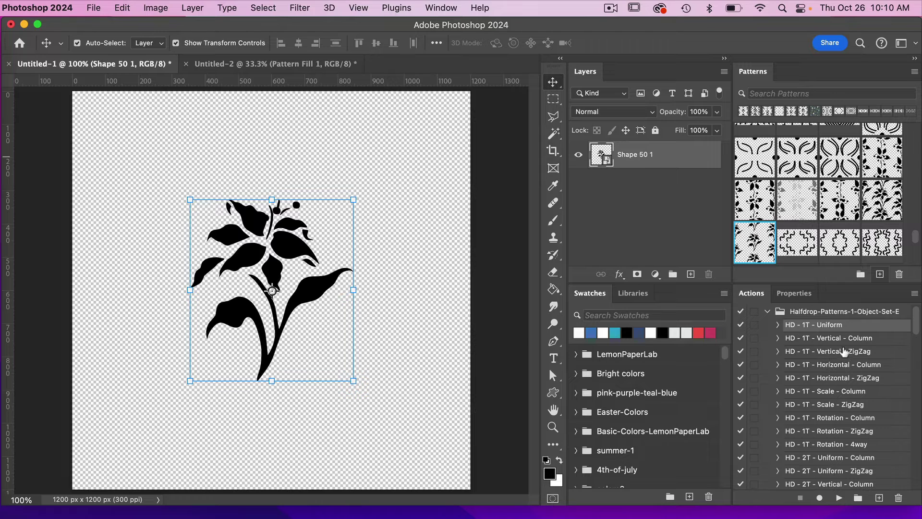
click(872, 340)
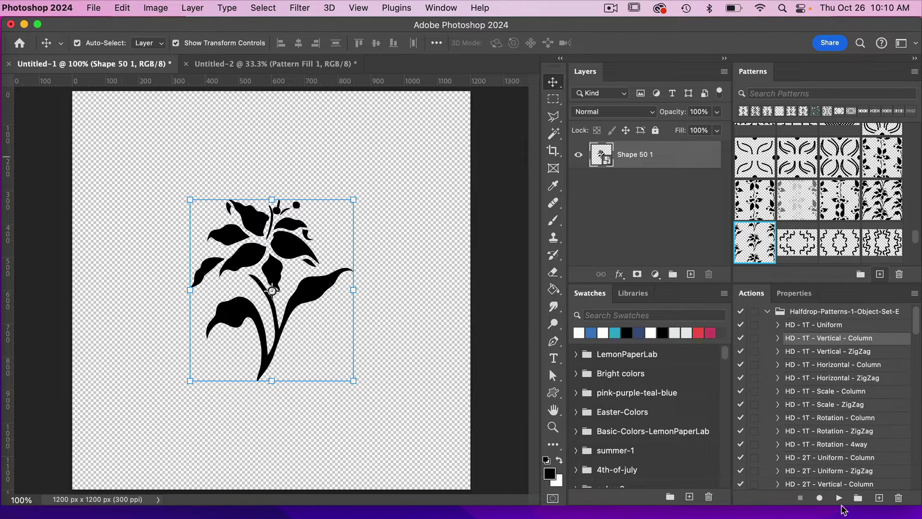
click(839, 498)
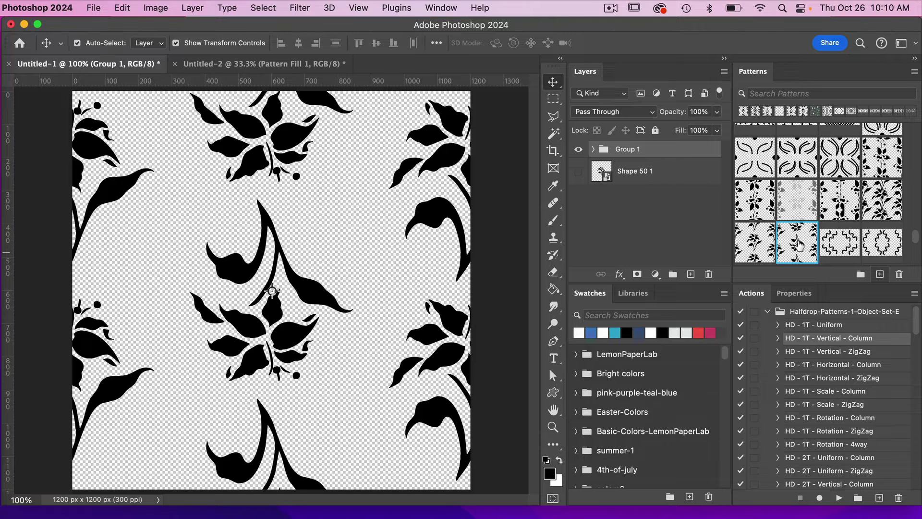
Apply the new vertical-column flower pattern to Pattern Fill 1 in Untitled-2, comparing it with the uniform half-drop pattern.
click(319, 67)
click(782, 236)
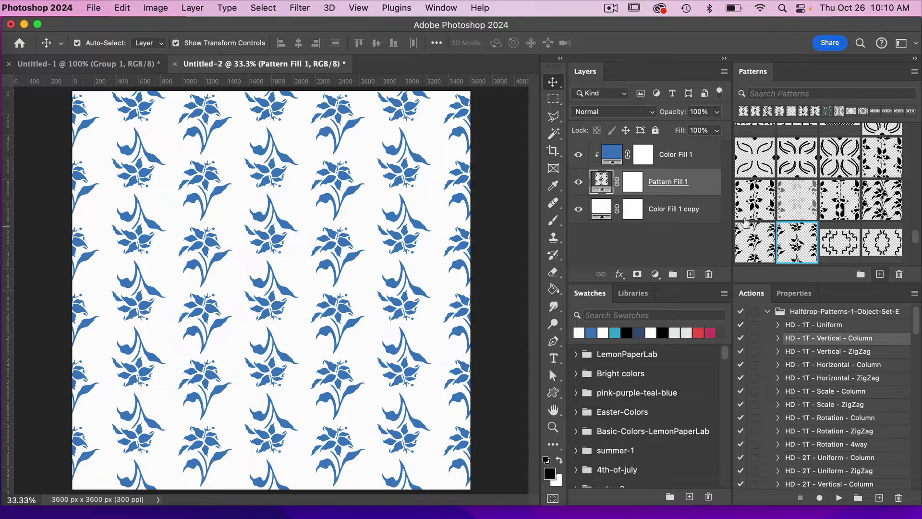
click(752, 238)
click(795, 242)
Turn on Pattern Preview for the Untitled-1 document, viewed at 50%.
click(143, 64)
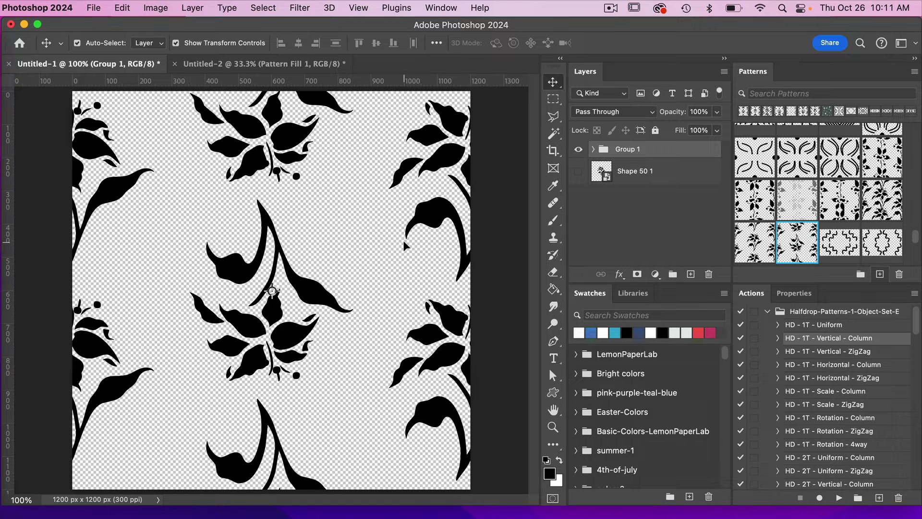
key(super+minus)
key(super+minus)
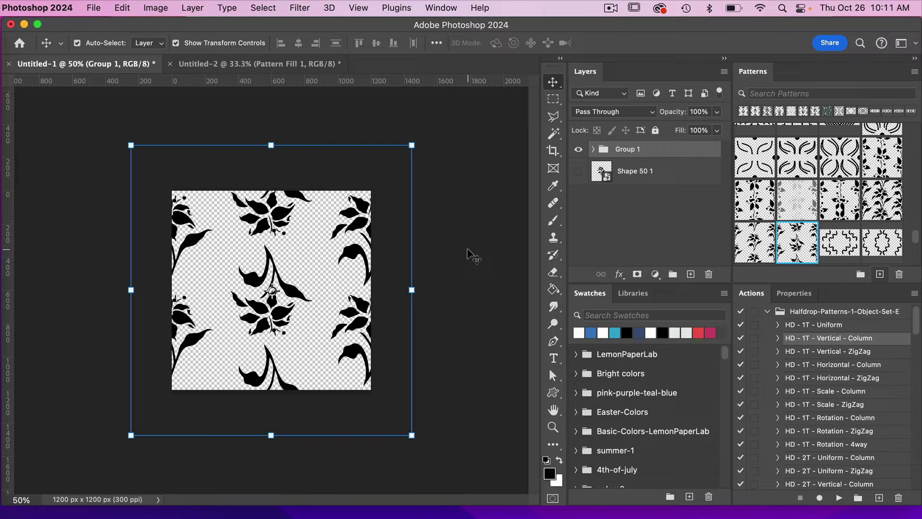
click(358, 8)
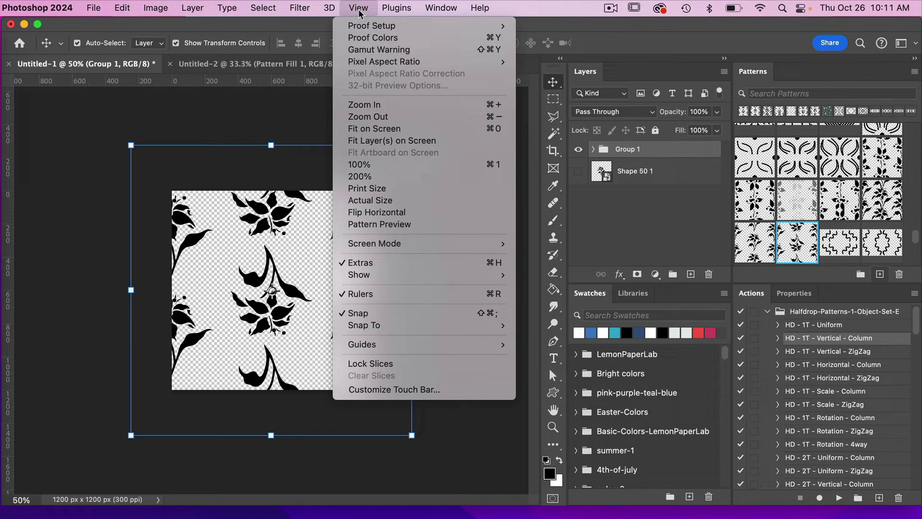
click(379, 224)
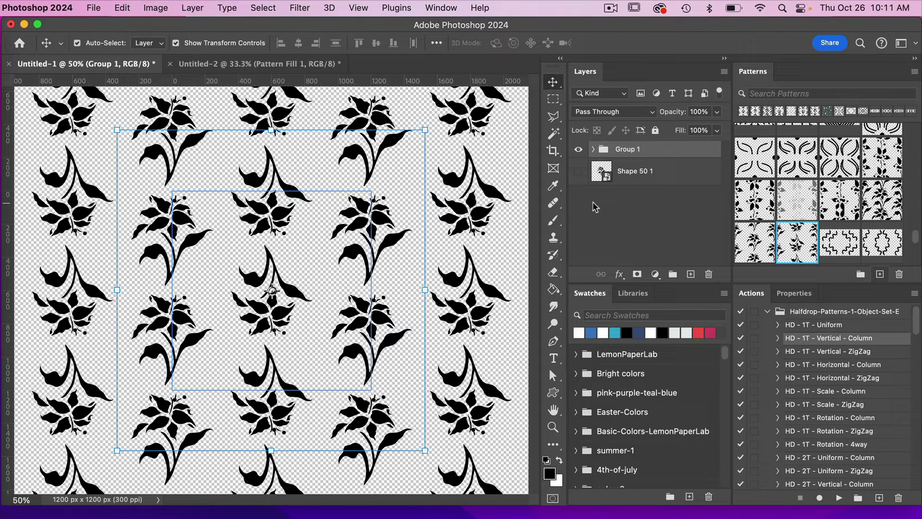
Add a solid color fill layer in white (ffffff) between Group 1 and Shape 50 1.
click(674, 172)
click(655, 274)
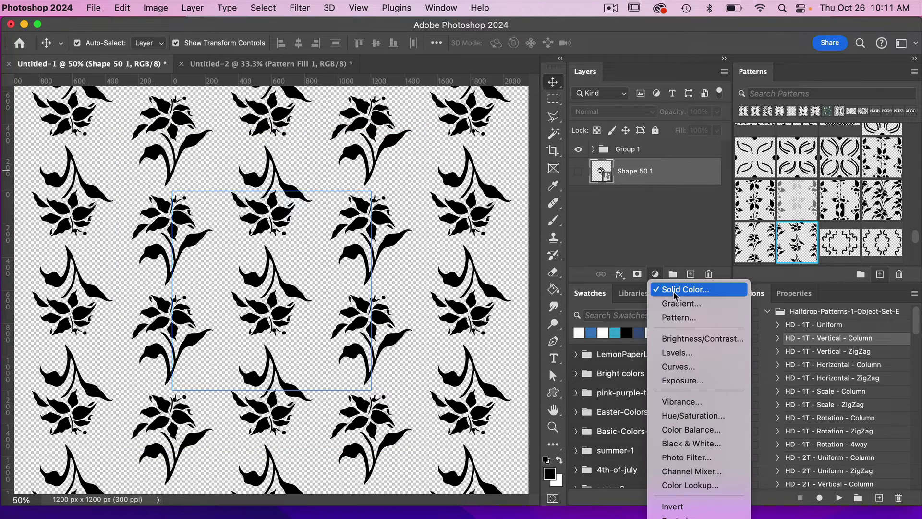
click(678, 290)
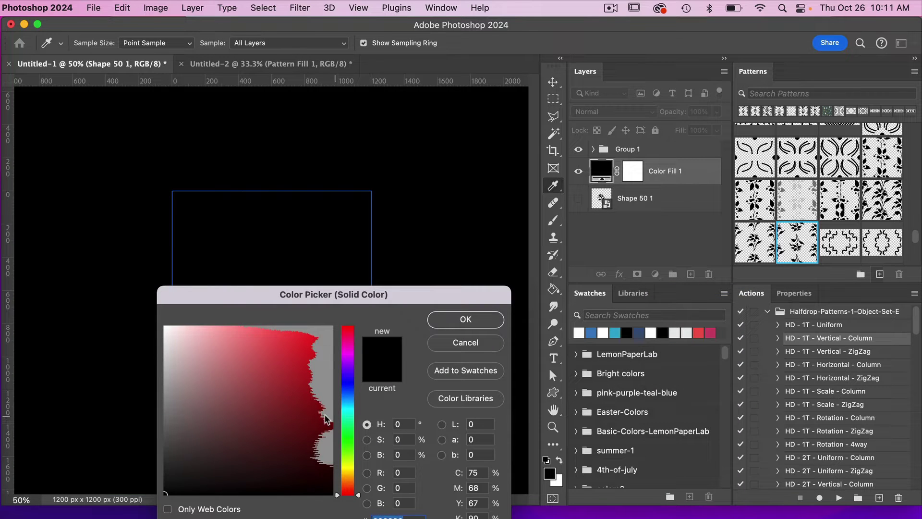
text(ffffff)
click(469, 321)
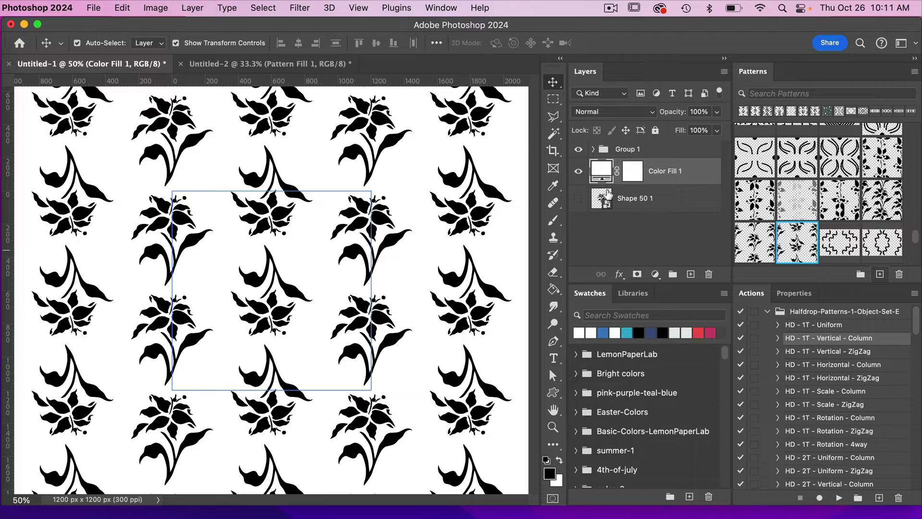
Hide the Color Fill 1 layer and delete Group 1 together with its contents in Untitled-1.
click(579, 175)
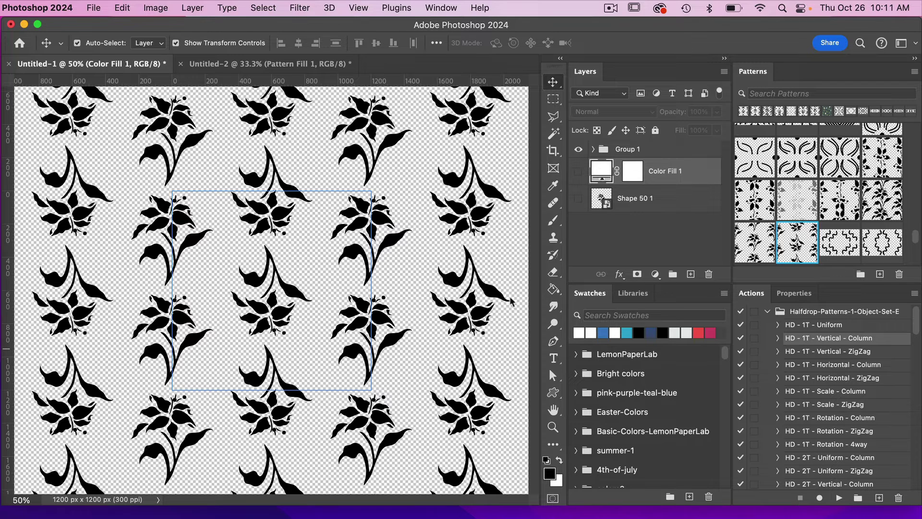
key(alt+bracketright)
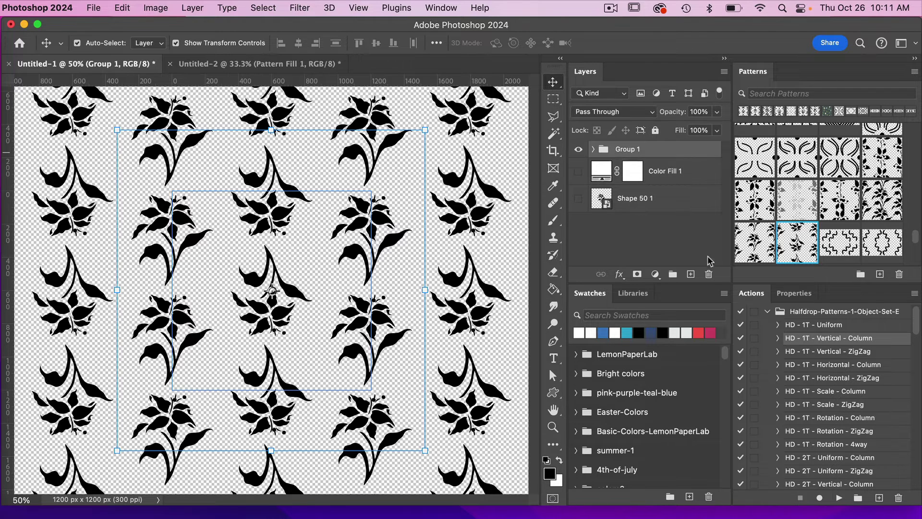
click(709, 275)
click(473, 238)
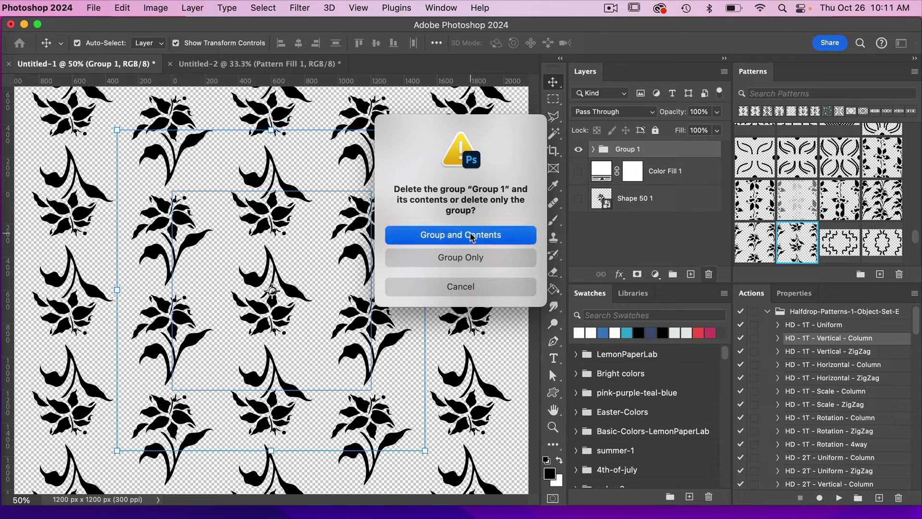
Make the Shape 50 1 smart object visible and move Color Fill 1 beneath it.
click(579, 182)
click(639, 184)
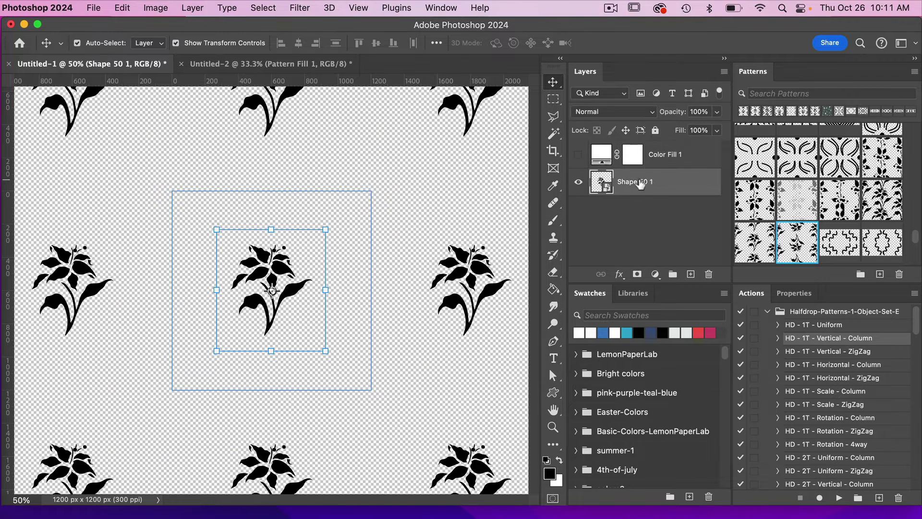
drag(669, 160, 669, 185)
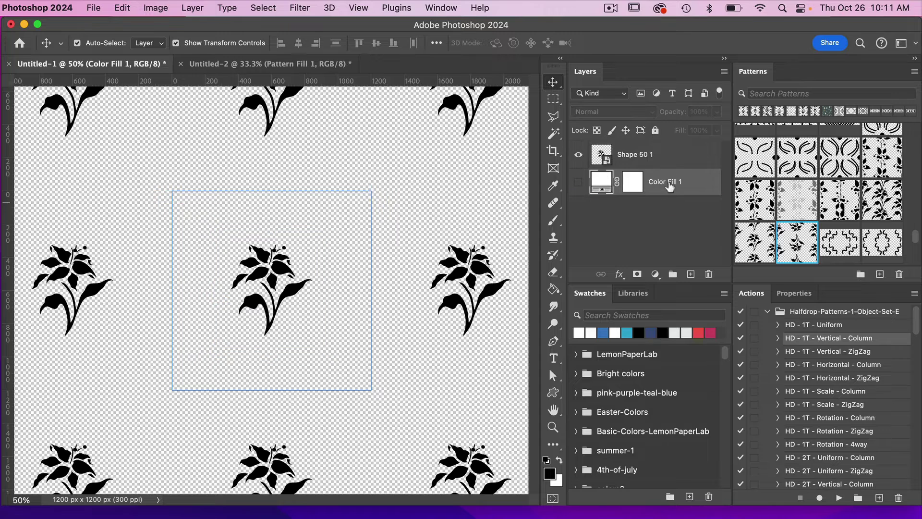
Play the HD - 2T - Vertical - ZigZag action on the Shape 50 1 smart object.
click(651, 160)
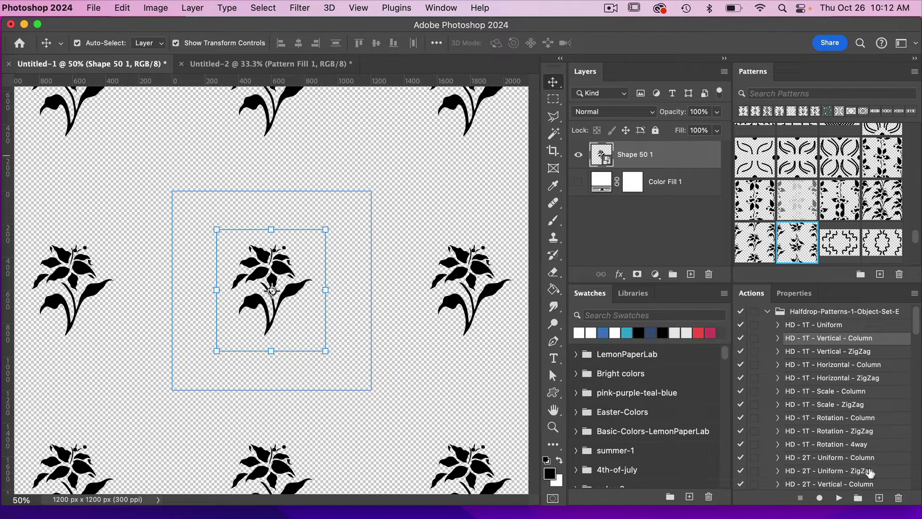
scroll(836, 472, down, 2)
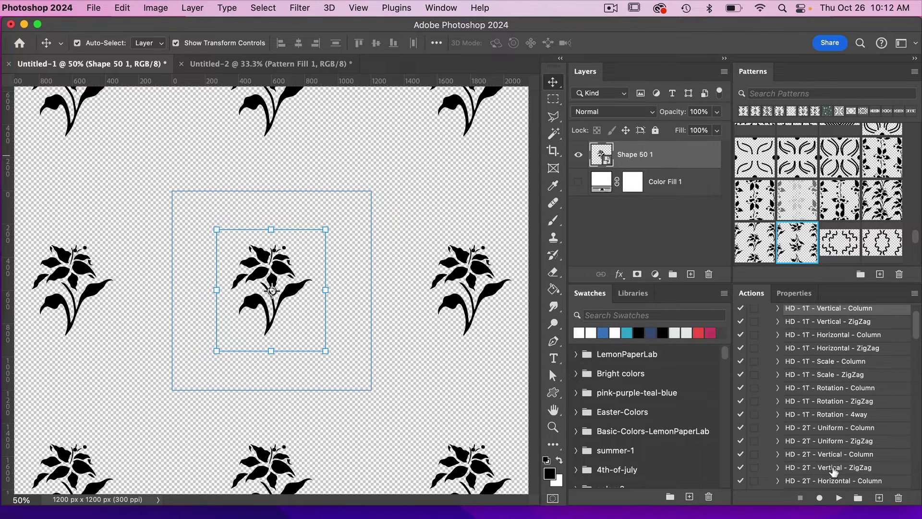
click(836, 470)
click(839, 498)
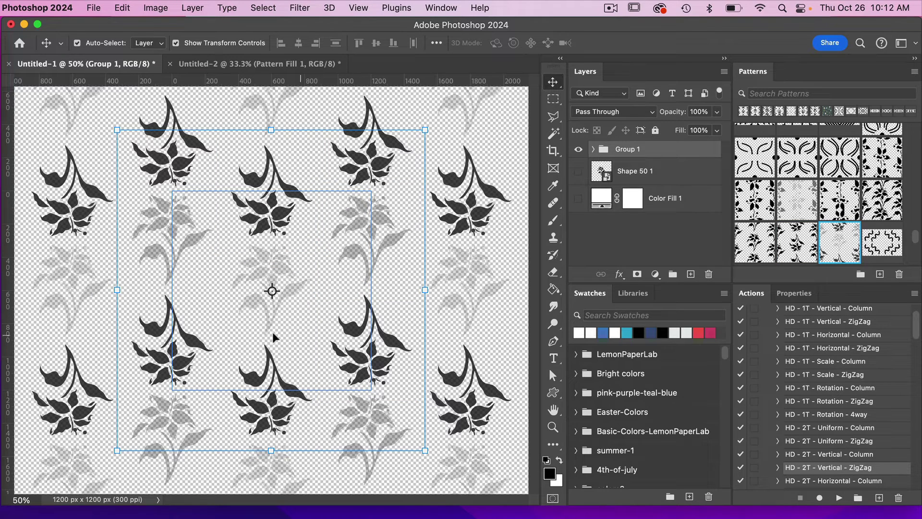
Apply the new two-tone vertical zigzag pattern to Pattern Fill 1 in Untitled-2, comparing it with the vertical-column pattern.
click(253, 63)
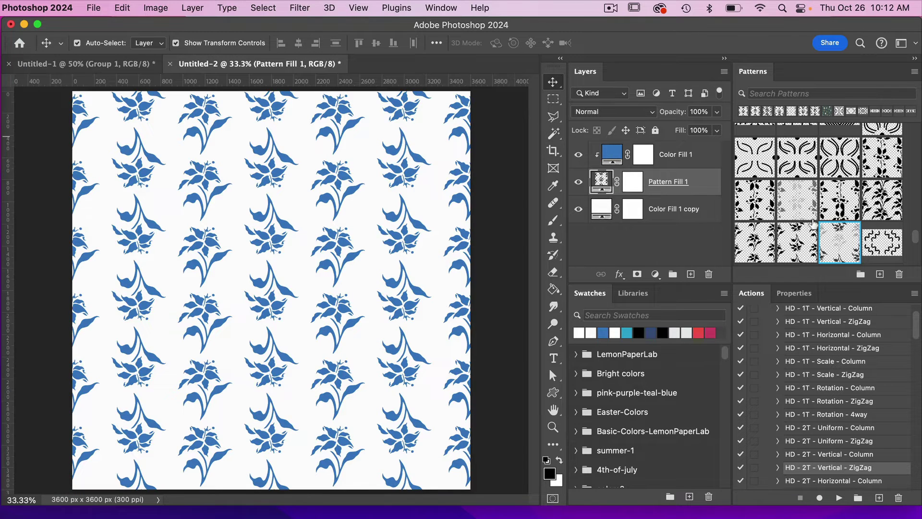
click(847, 253)
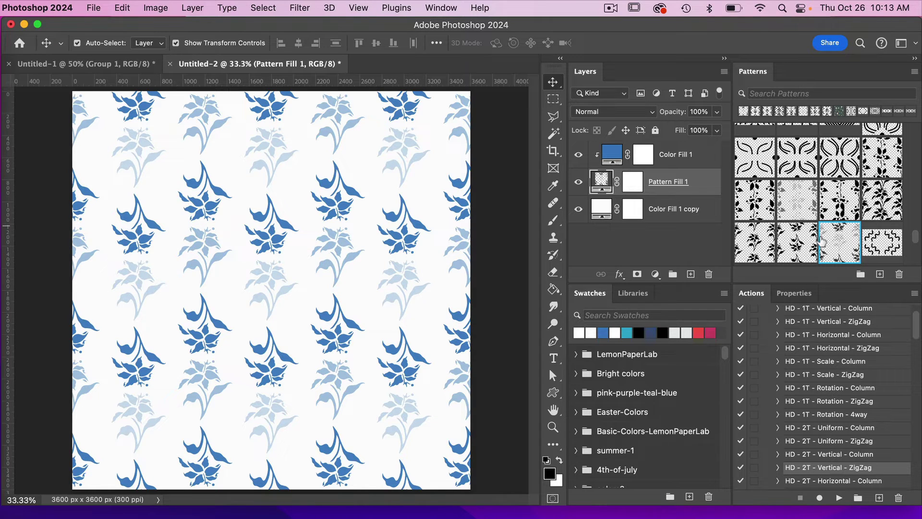
click(795, 246)
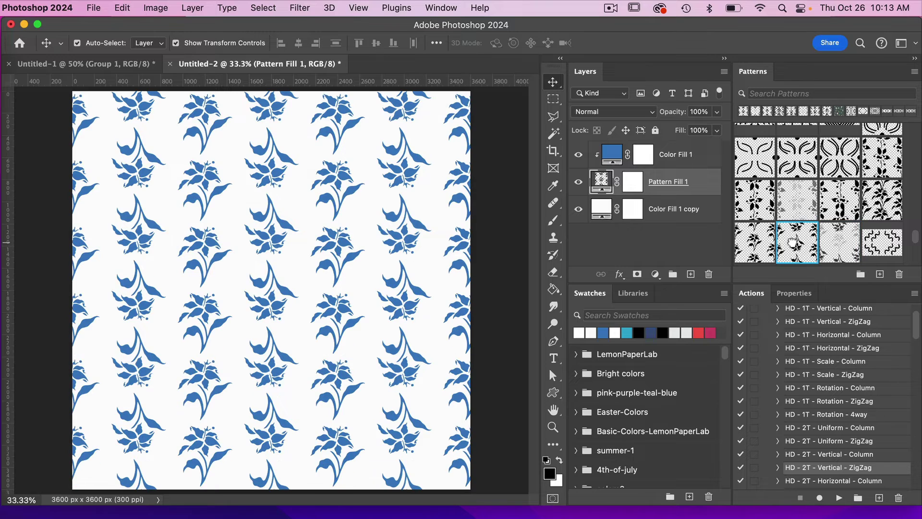
click(844, 241)
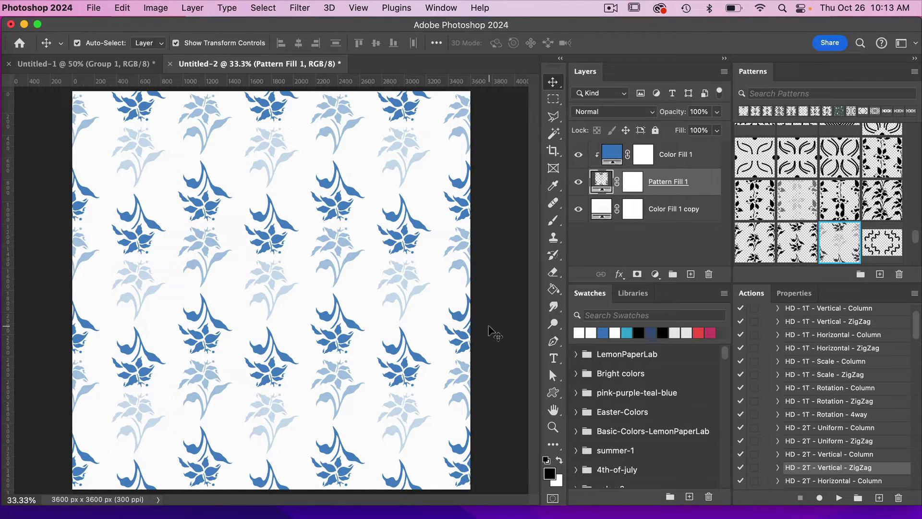
Recolor Color Fill 1 in Untitled-2, trying the magenta swatch before setting it to the teal-blue swatch.
click(675, 163)
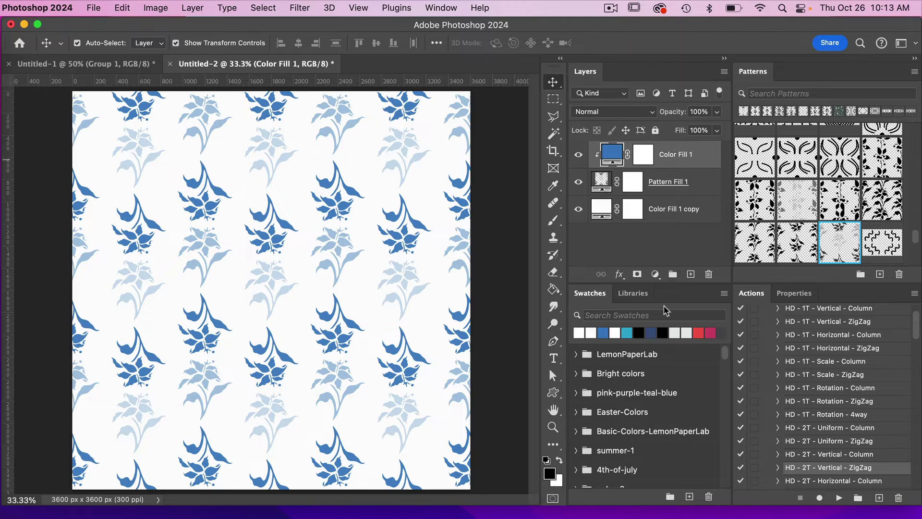
click(710, 331)
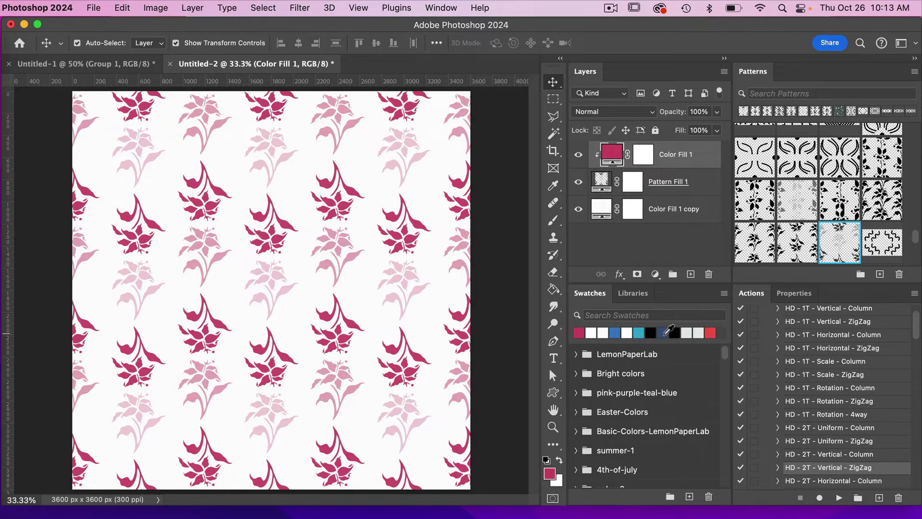
click(639, 333)
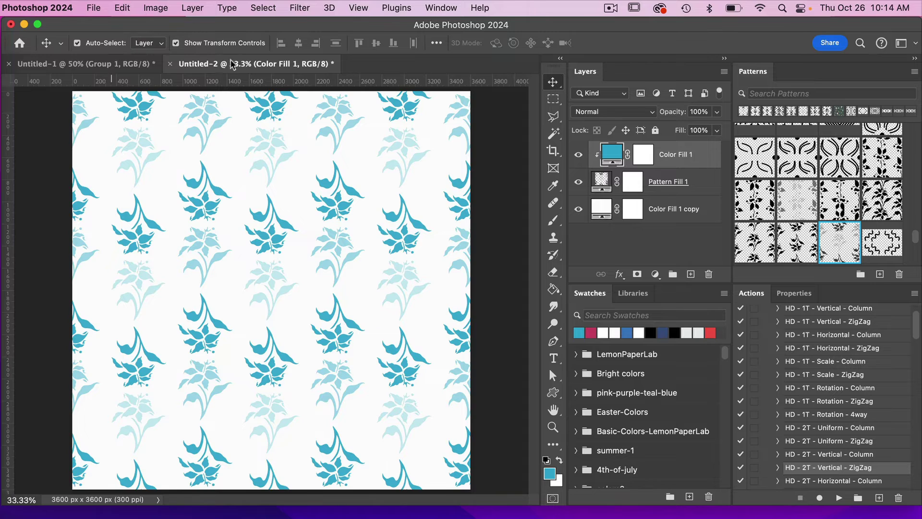
Delete Group 1 and its contents in Untitled-1 and show the Shape 50 1 smart object again.
click(106, 65)
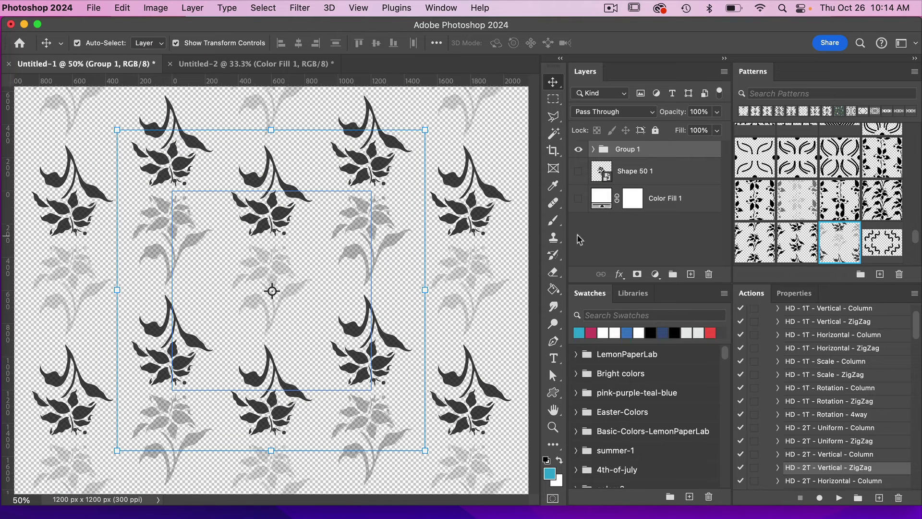
click(708, 275)
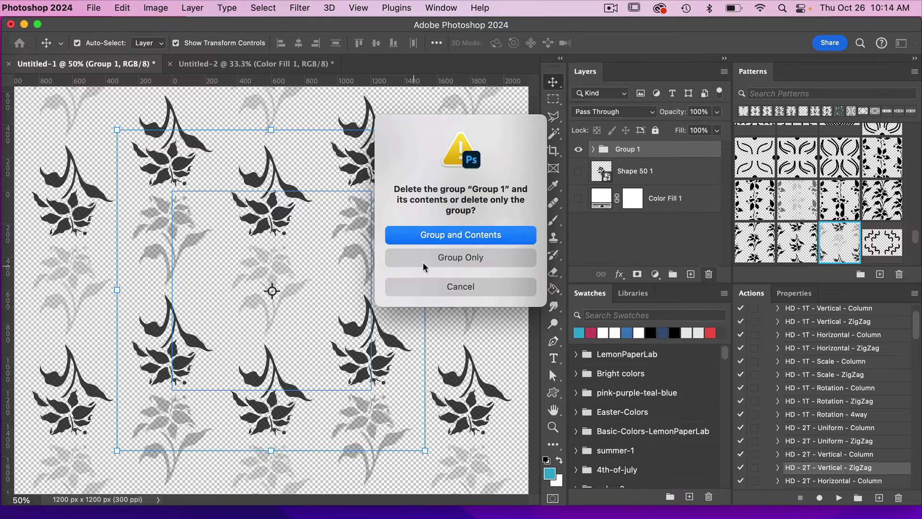
click(444, 234)
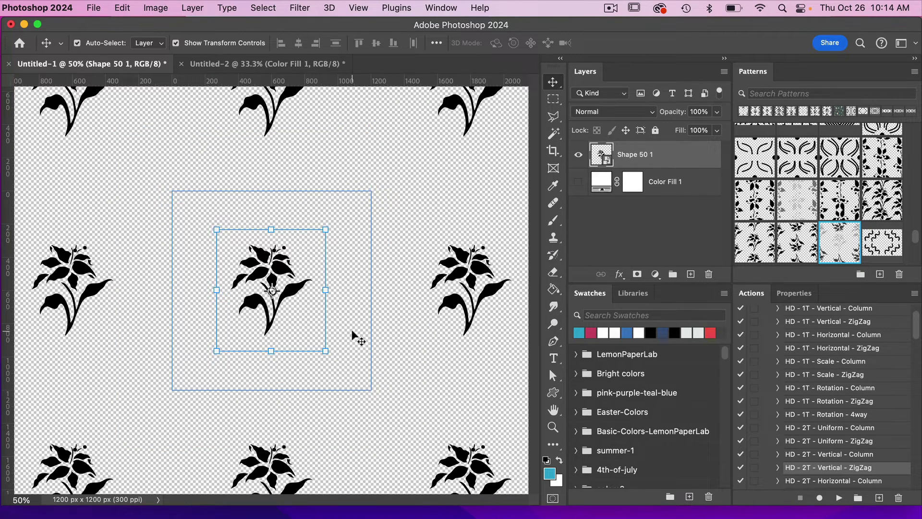
Rotate the Shape 50 1 flower clockwise by about 28.26° around its center.
drag(272, 362, 232, 355)
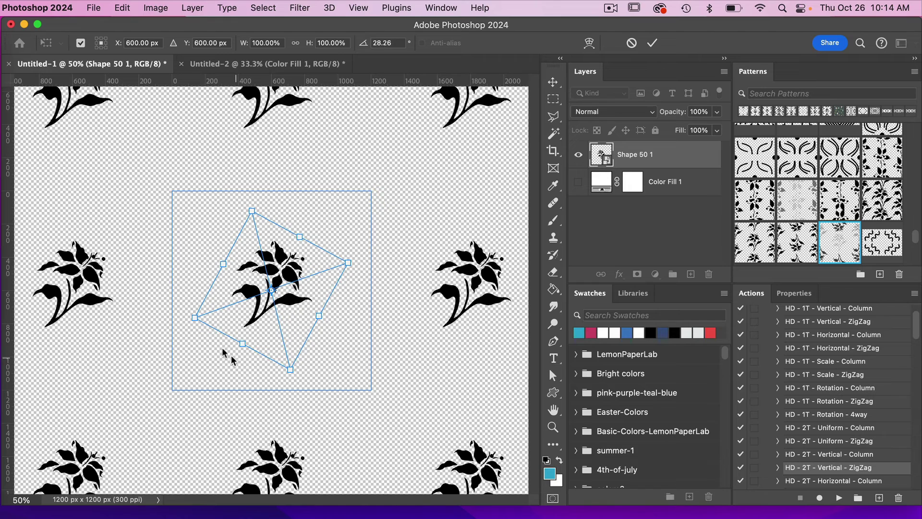
click(652, 42)
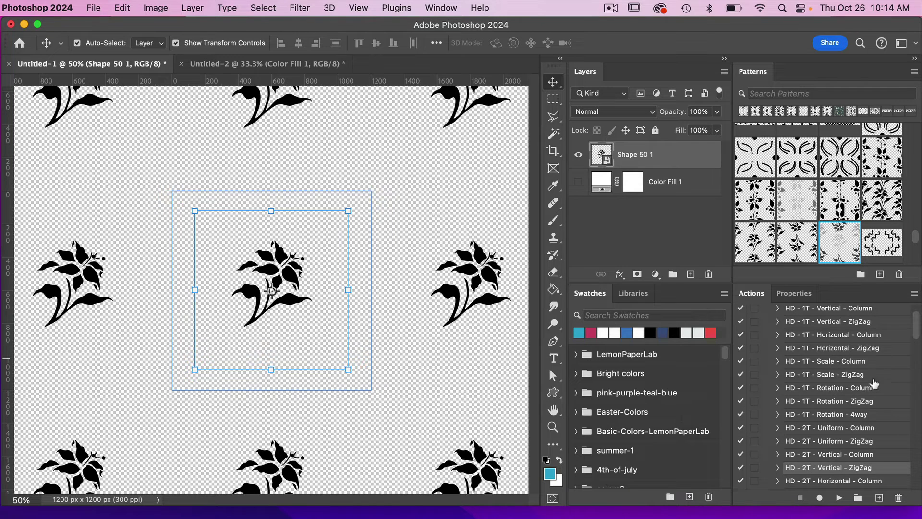
Display the actions in Button Mode as a floating list and play HD - 1T - Rotation - 4way on Shape 50 1.
click(914, 295)
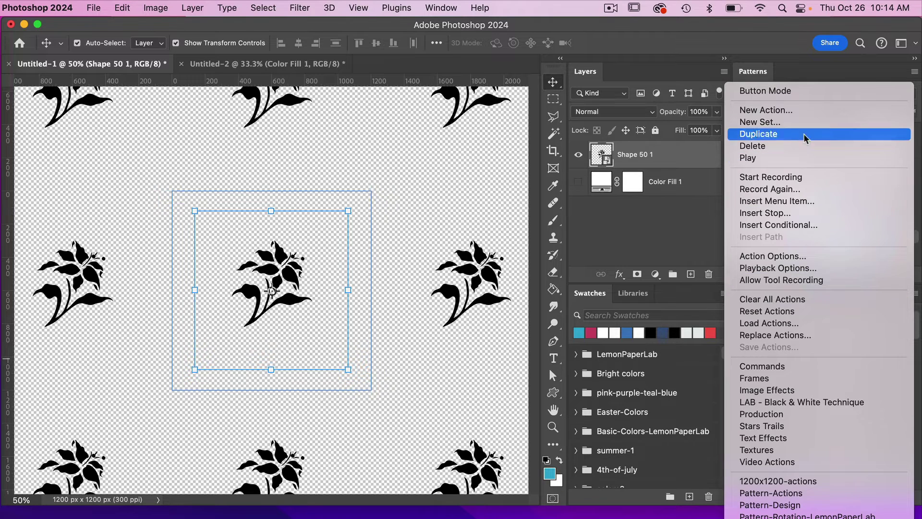
key(Escape)
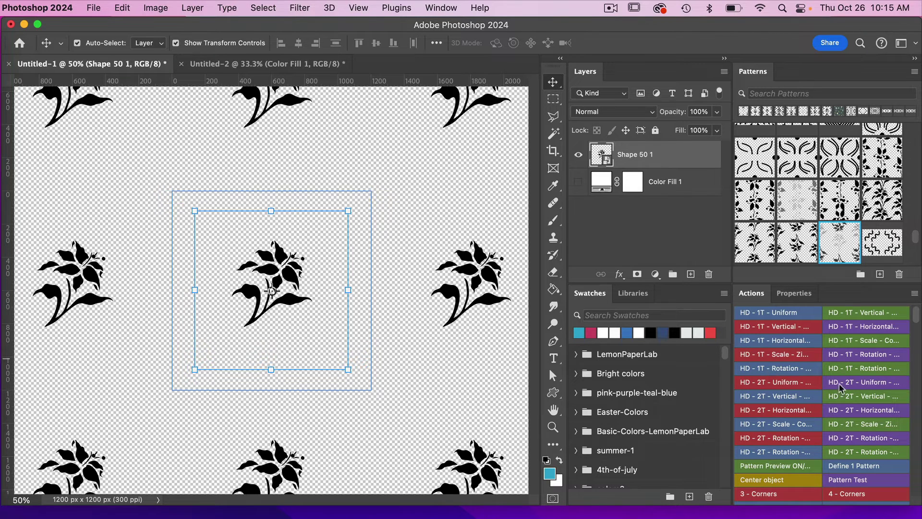
drag(754, 293, 426, 147)
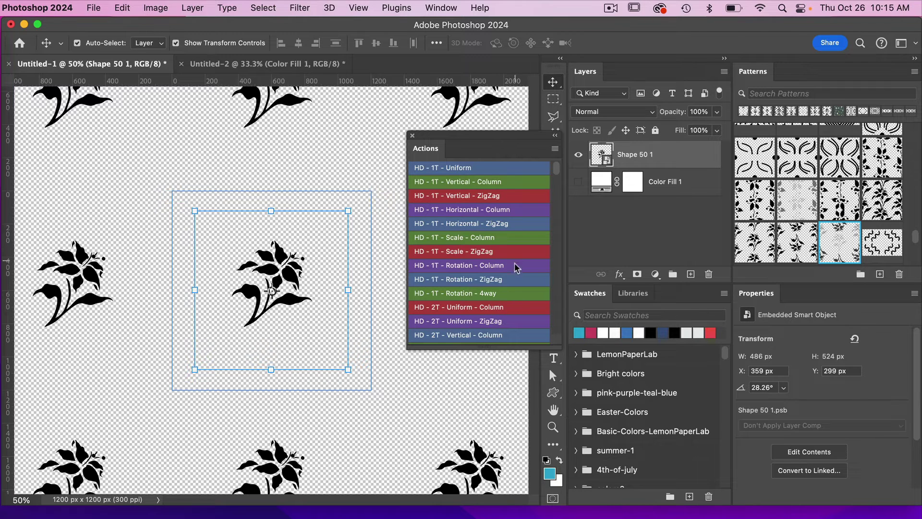
click(474, 293)
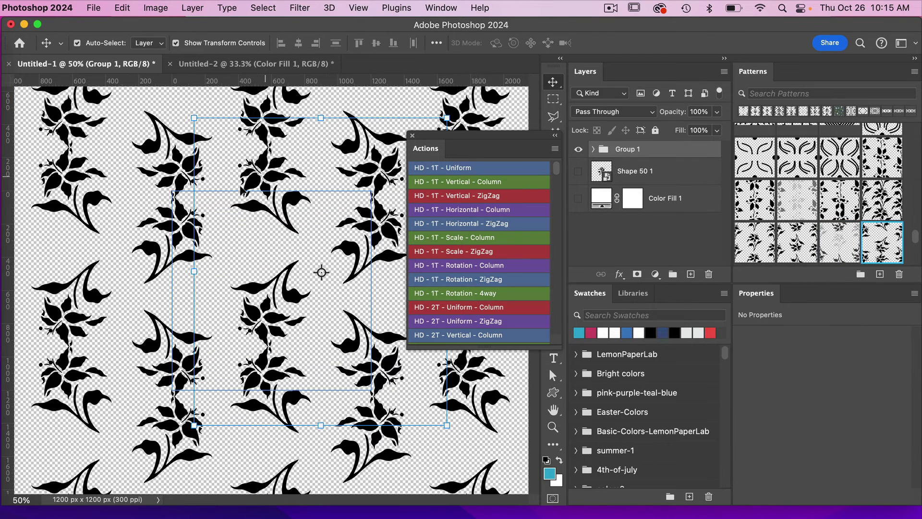
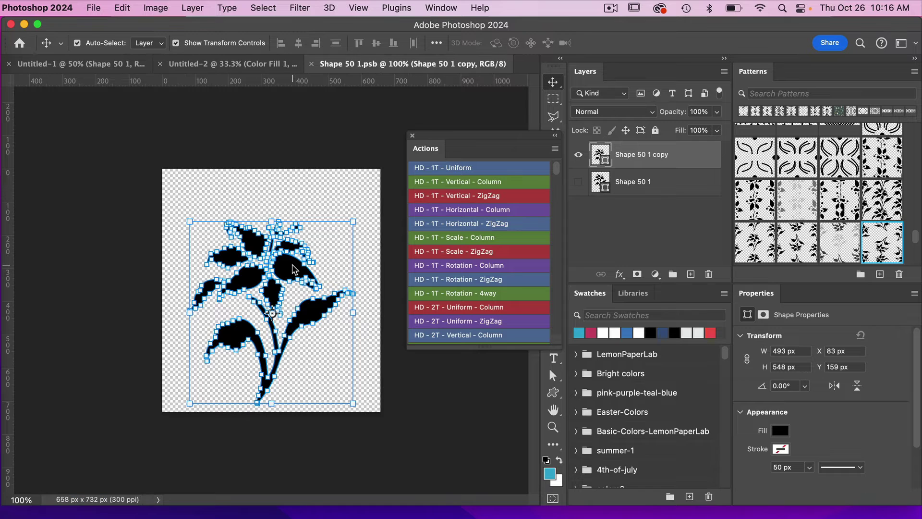
Shift the flower in Shape 50 1.psb right to X 132 px, save it, and check the updated pattern in Untitled-1.
click(227, 62)
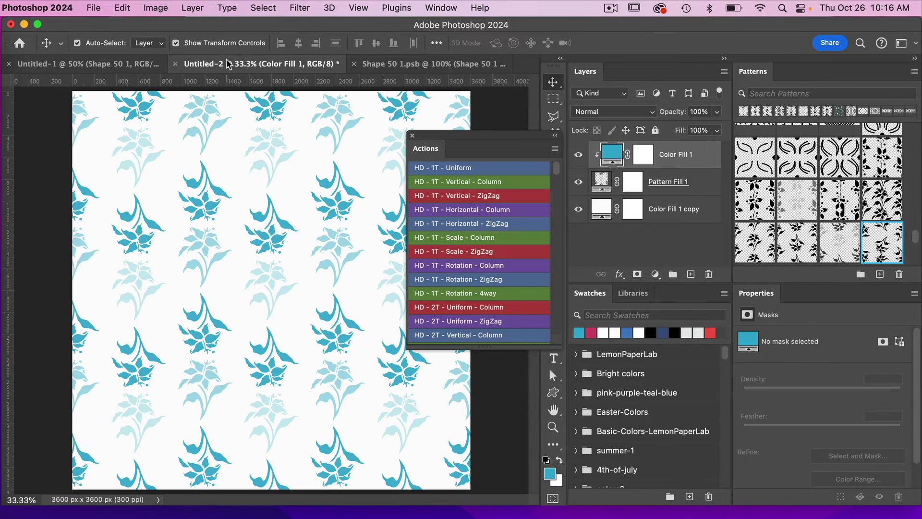
click(140, 63)
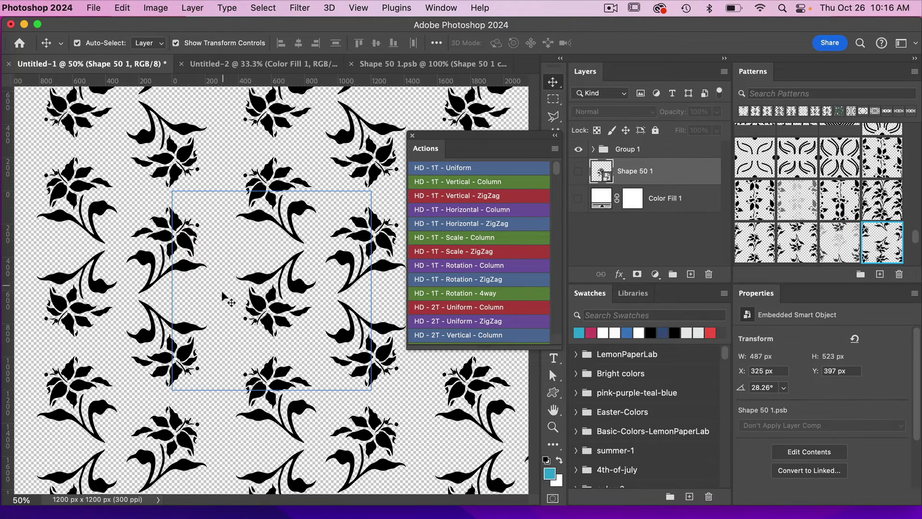
click(391, 68)
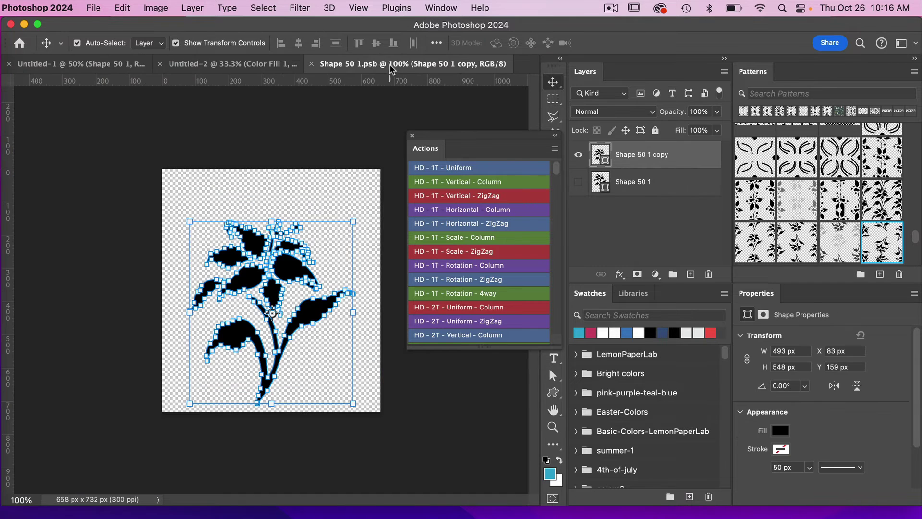
drag(306, 316, 329, 312)
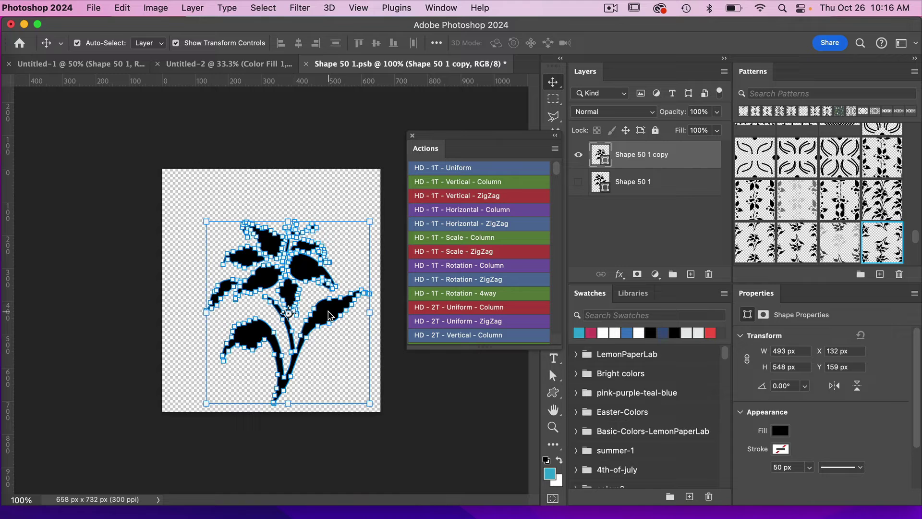
key(super+s)
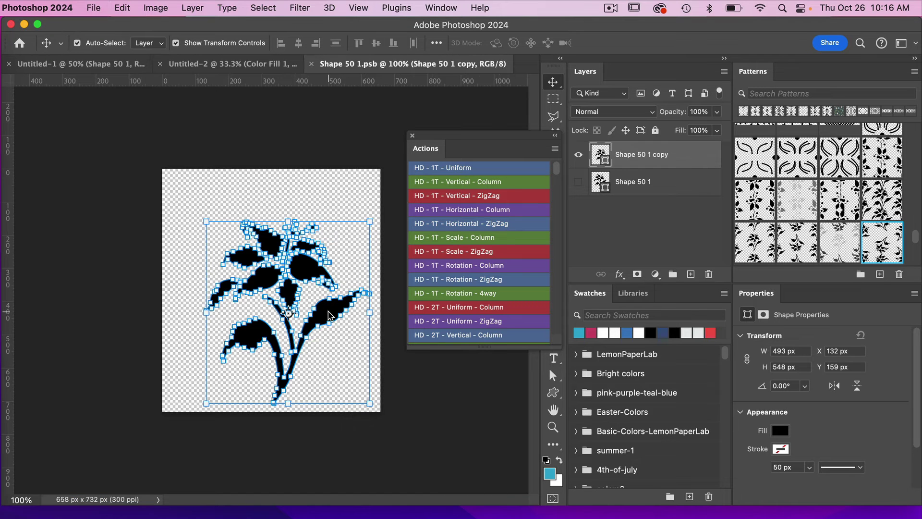
click(126, 64)
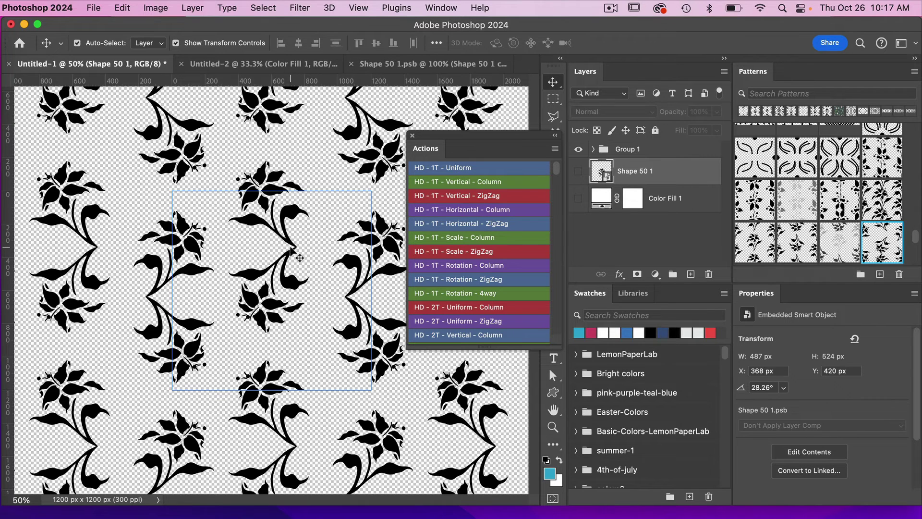
Move the flower in Shape 50 1.psb up to Y 127 px, save it, and view the pattern in Untitled-1.
click(423, 64)
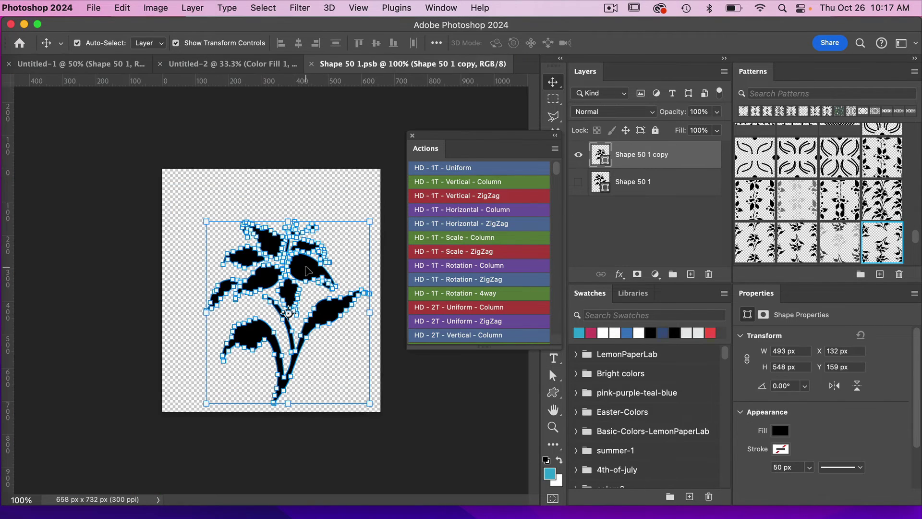
drag(306, 267, 305, 253)
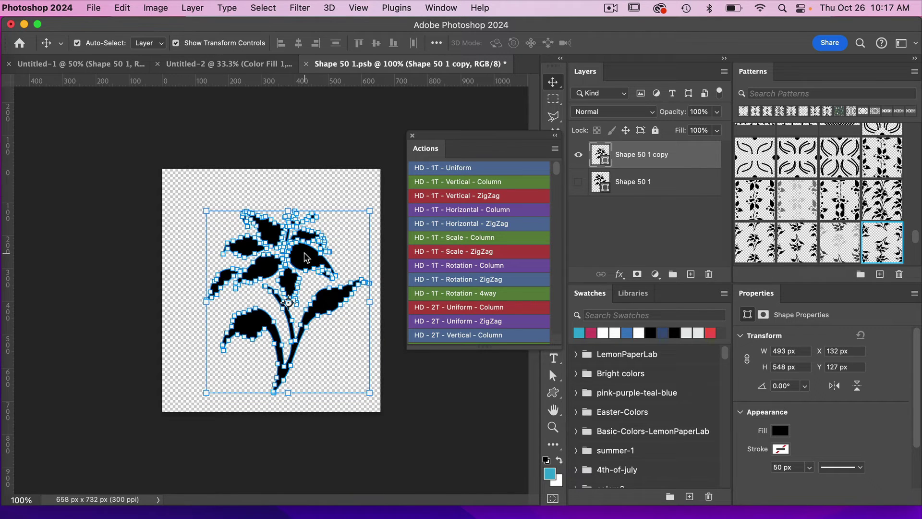
key(super+s)
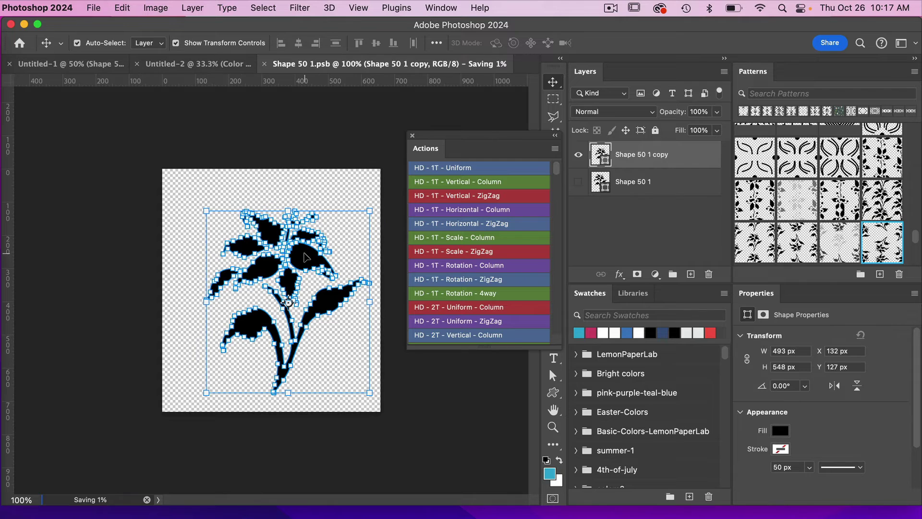
click(140, 68)
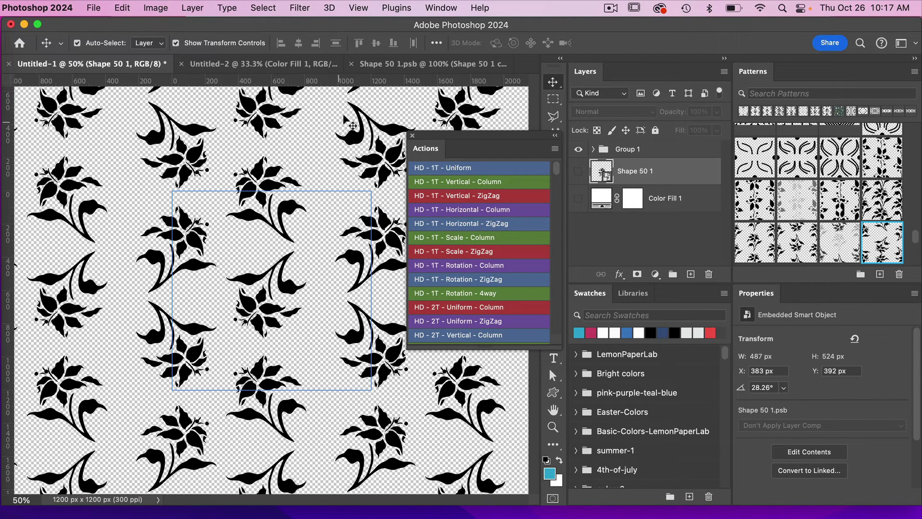
Move the flower in Shape 50 1.psb left to X 116 px, save it, and define the updated Untitled-1 tile as a new pattern with the default name.
click(403, 72)
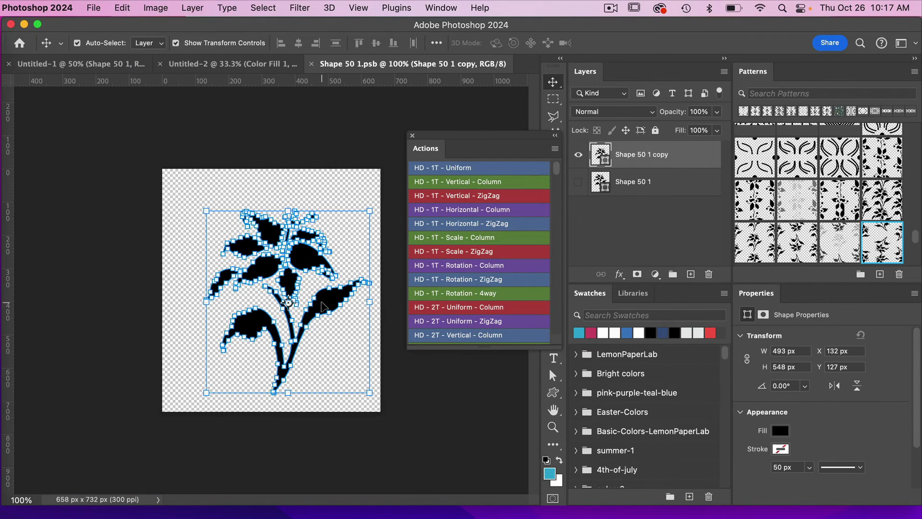
drag(322, 307, 316, 306)
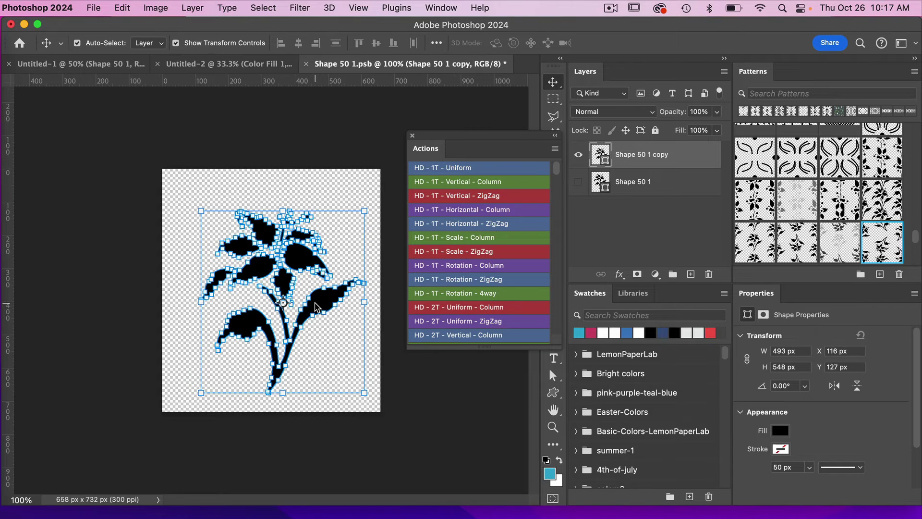
key(super+s)
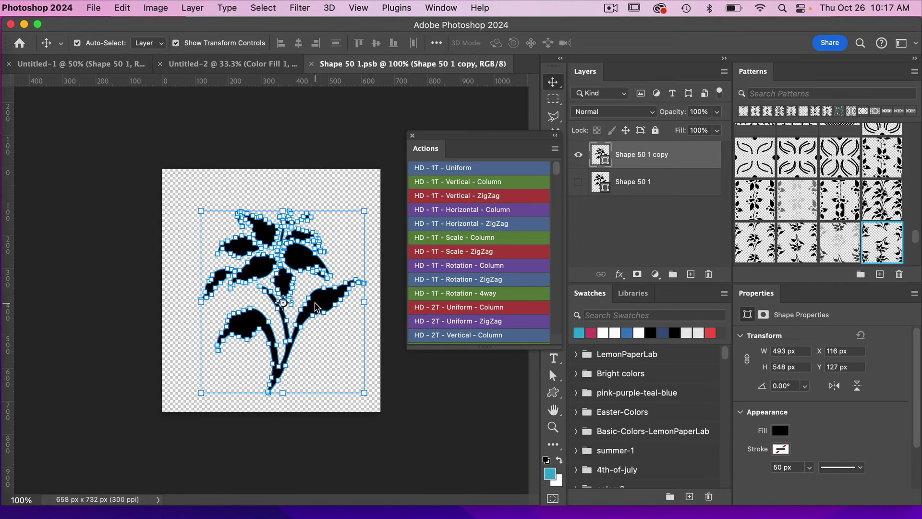
key(ctrl+Tab)
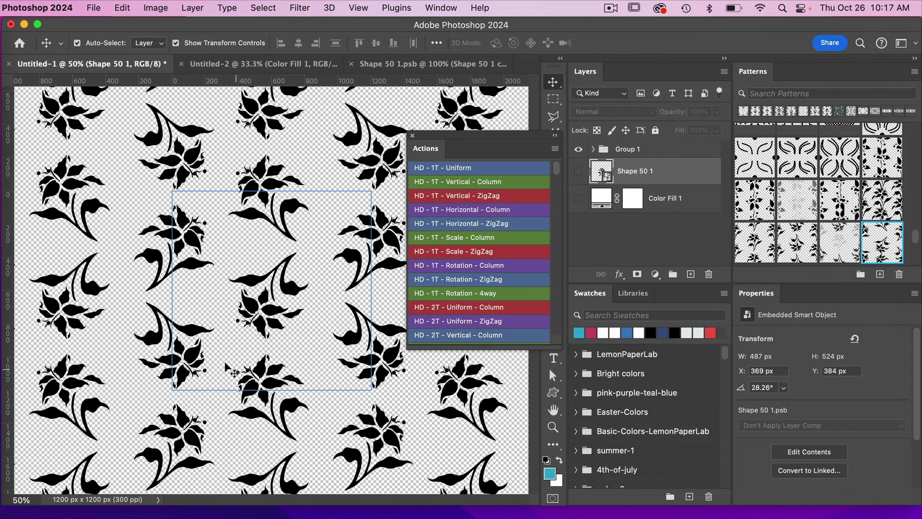
click(880, 275)
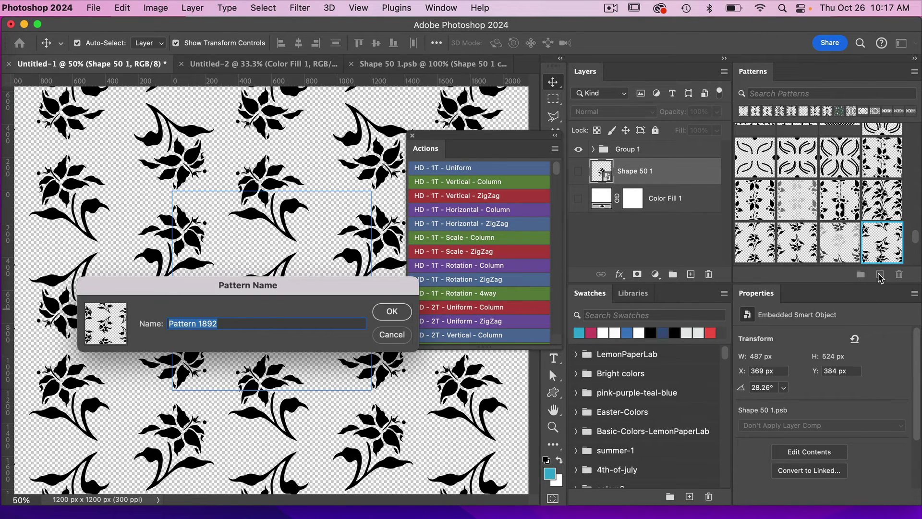
click(392, 312)
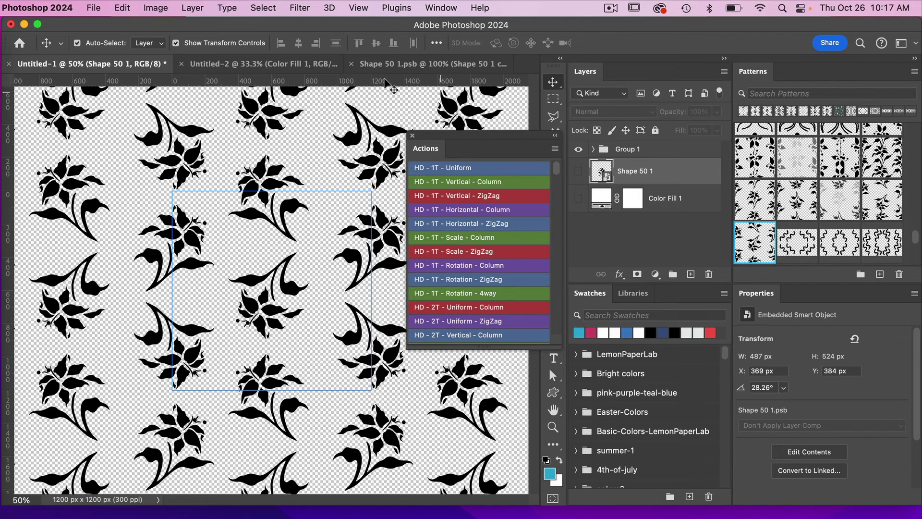
In Untitled-2, dock the floating Actions list beside Properties and apply the newly defined flower pattern to the Pattern Fill 1 layer.
click(289, 64)
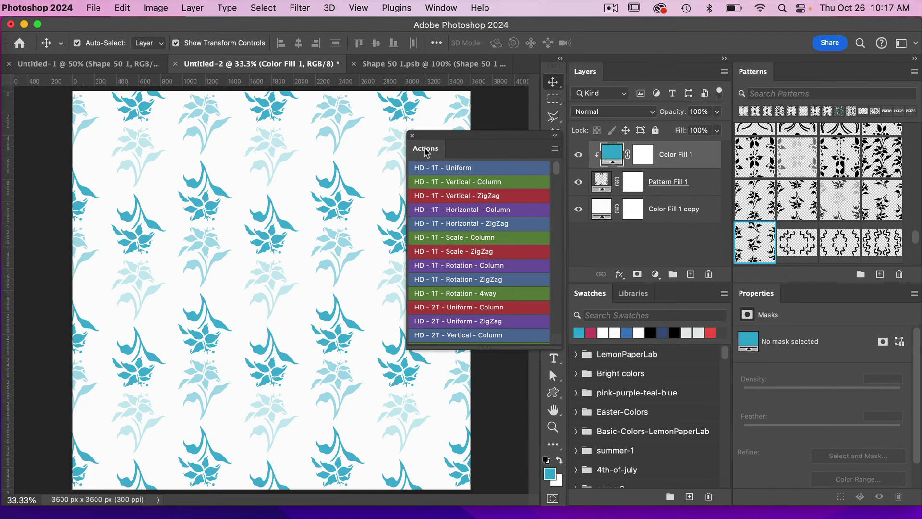
drag(425, 150, 801, 298)
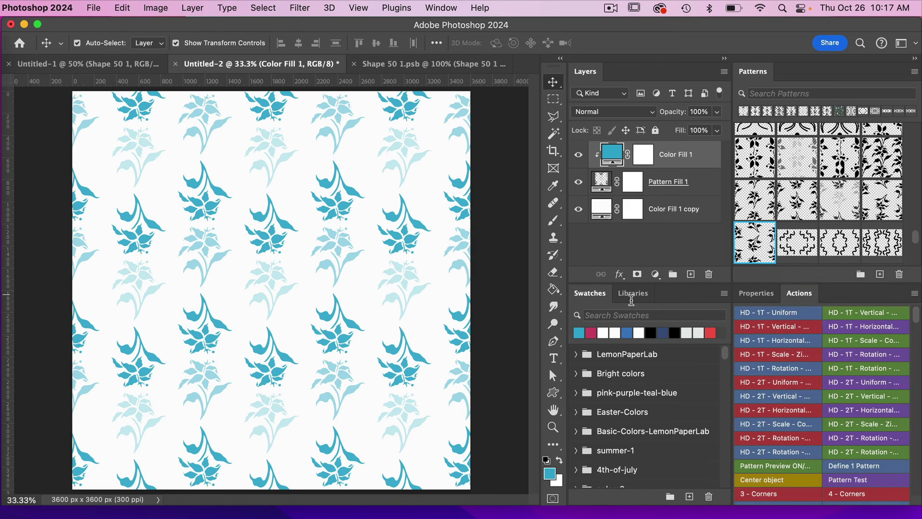
click(680, 186)
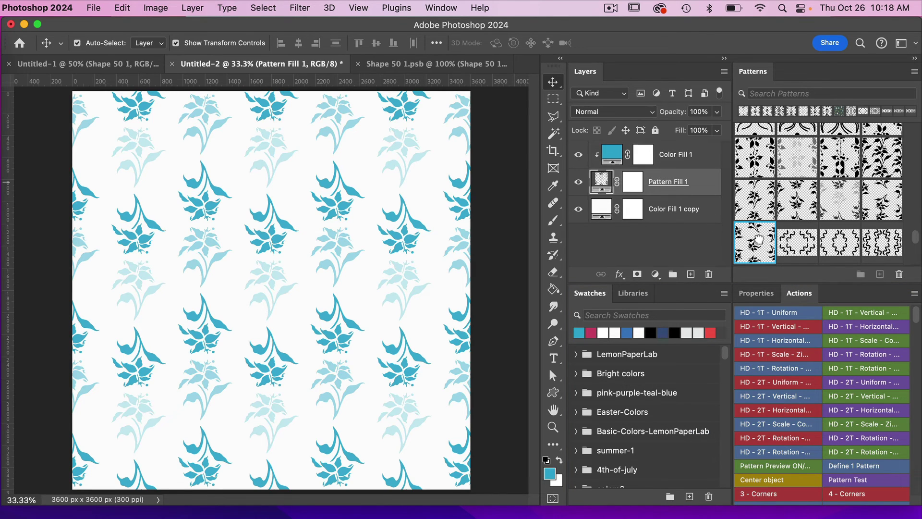
click(757, 241)
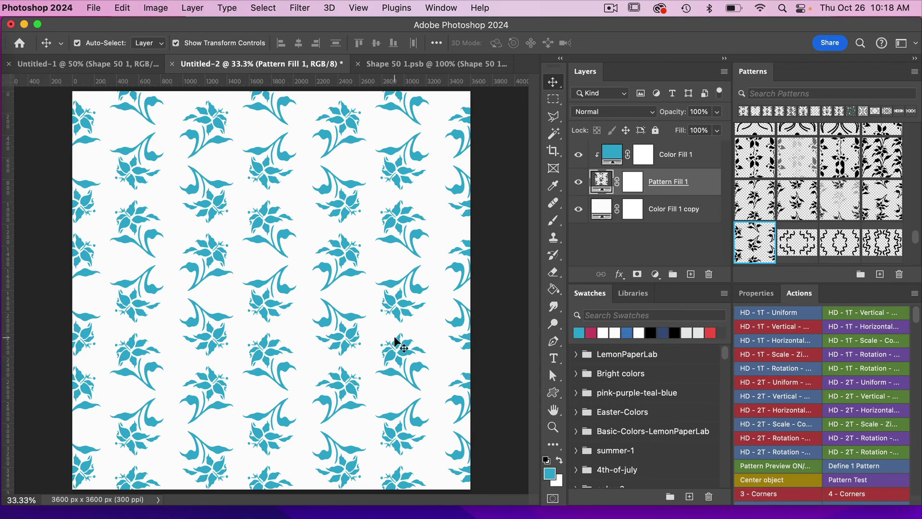